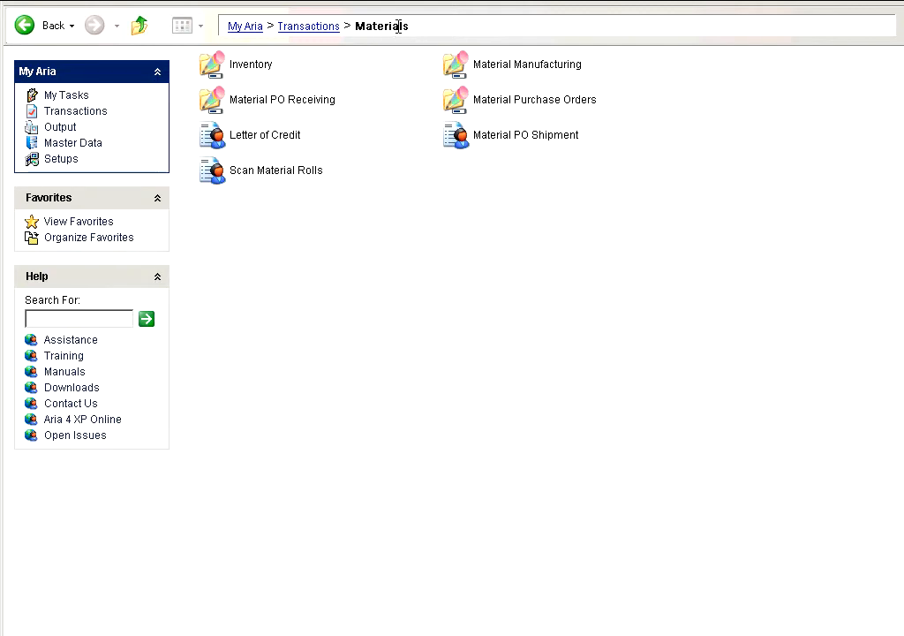
Step: Open the Receive PO transaction under Material PO Receiving and dismiss the future-period notice
{"action": "double_click", "coordinate": [311, 100]}
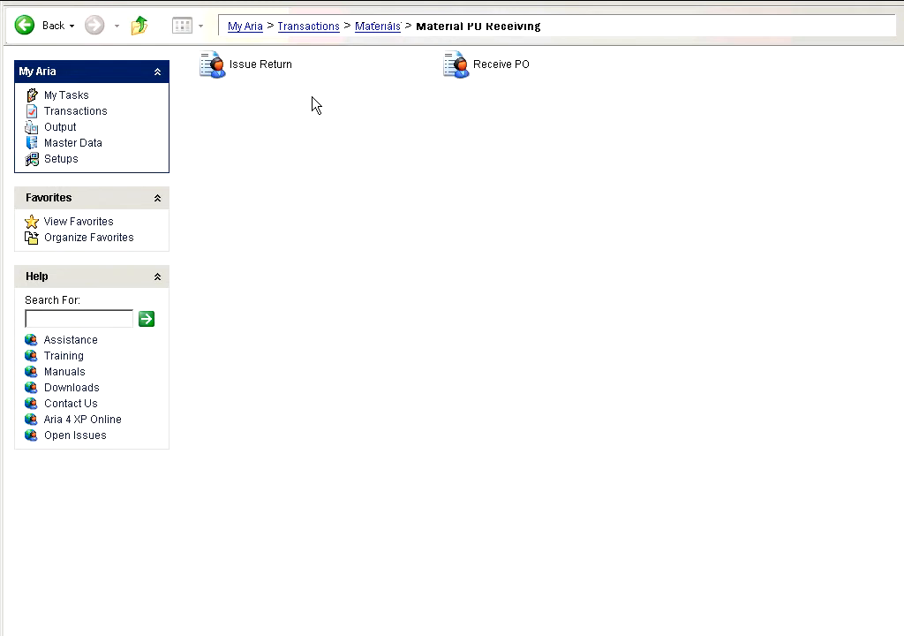
{"action": "left_click", "coordinate": [466, 71]}
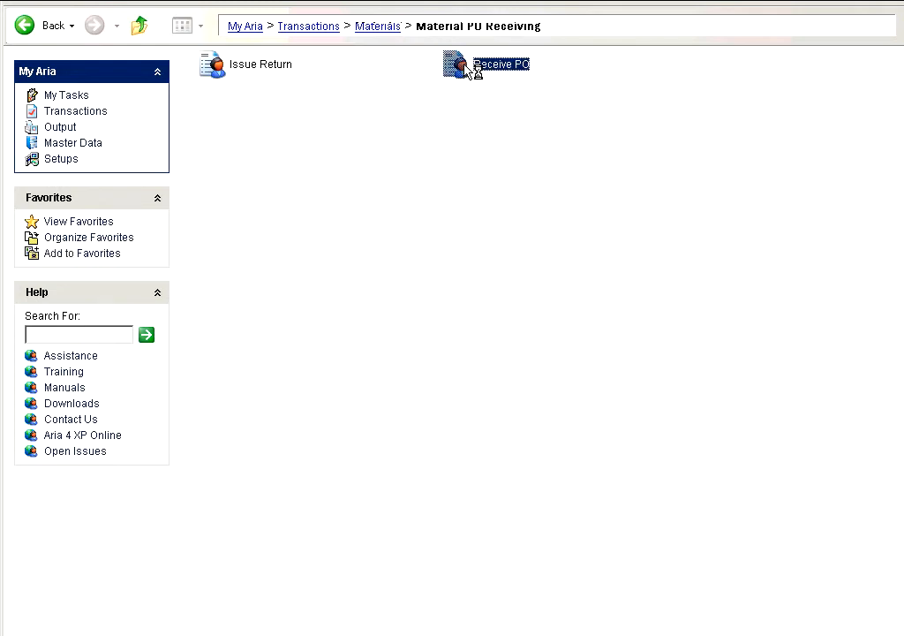
{"action": "double_click", "coordinate": [466, 70]}
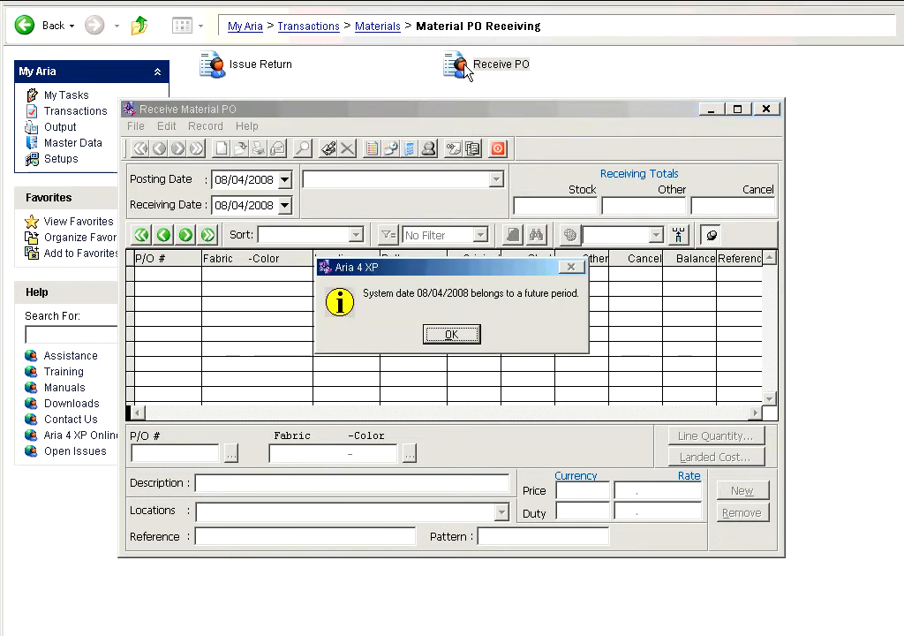
{"action": "key", "text": "Return"}
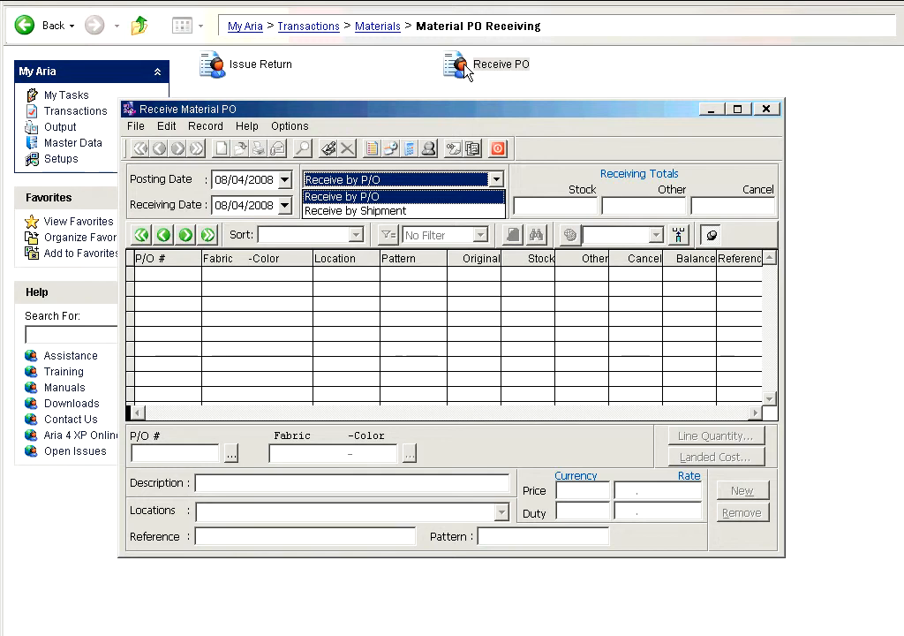
Step: Set receiving to Receive by Shipment and load the open UNITED shipment from the shipment list
{"action": "left_click", "coordinate": [464, 212]}
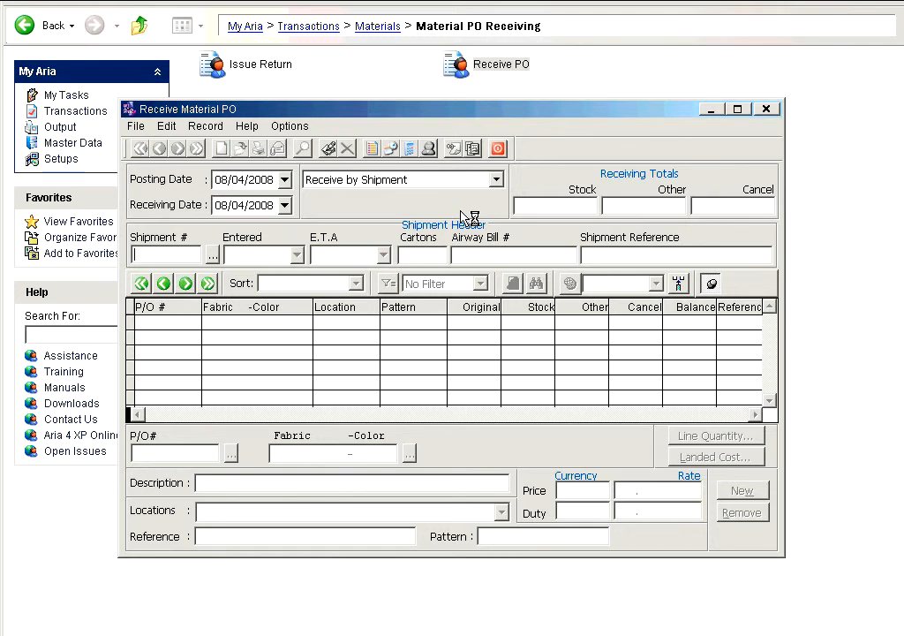
{"action": "left_click", "coordinate": [187, 256]}
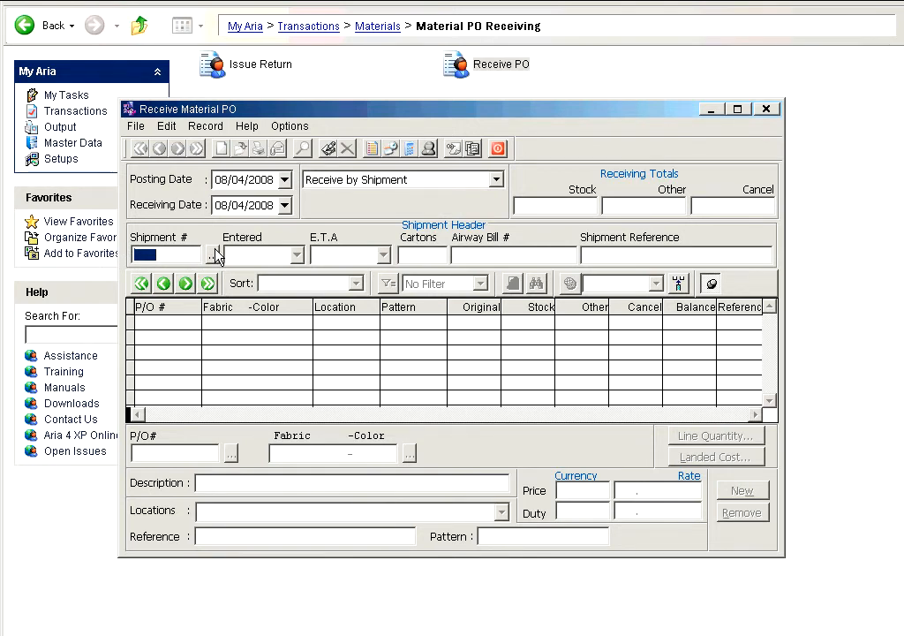
{"action": "left_click", "coordinate": [216, 256]}
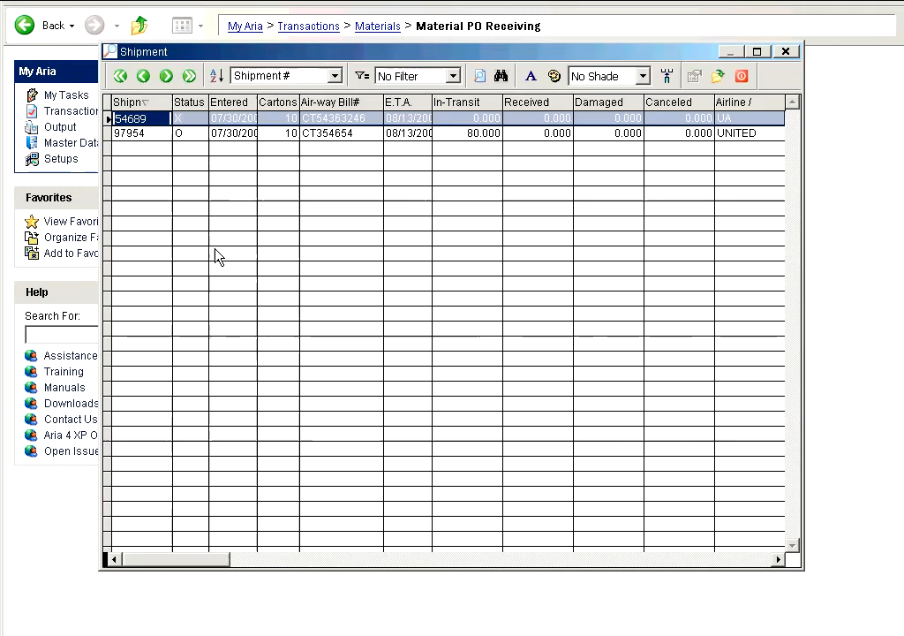
{"action": "left_click", "coordinate": [206, 133]}
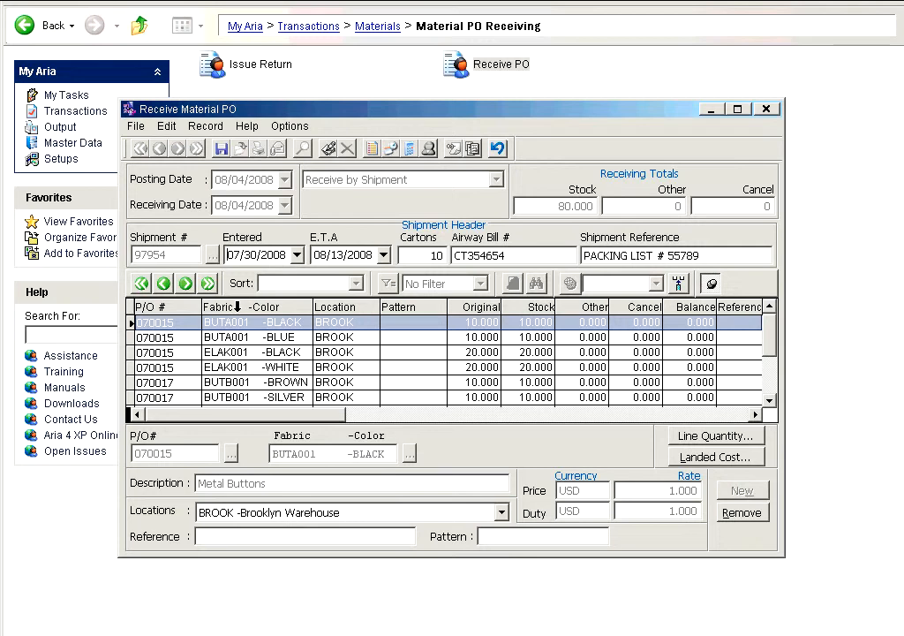
Step: Review the loaded shipment lines, checking fabrics and colors, original quantities and stock quantities
{"action": "left_click", "coordinate": [242, 322]}
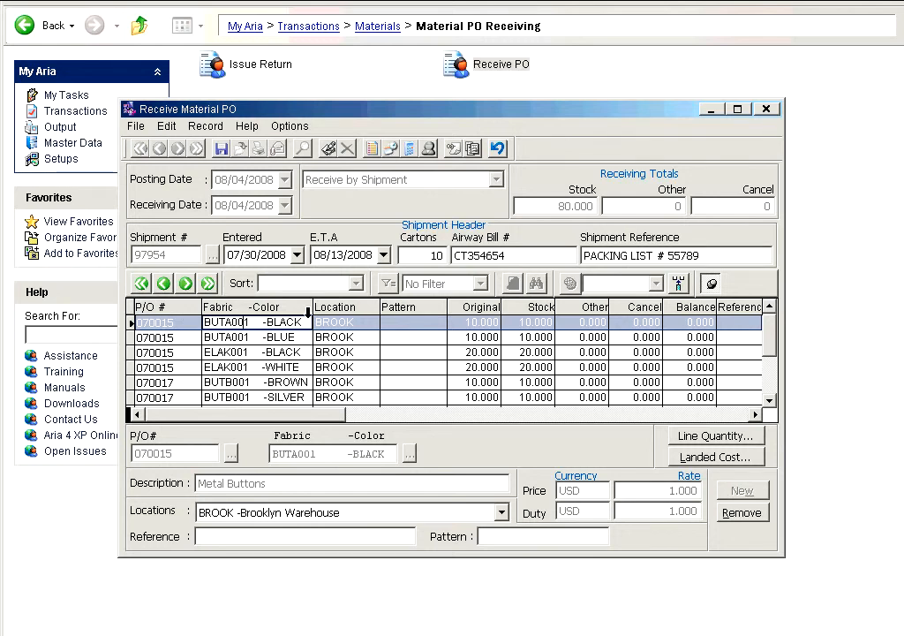
{"action": "left_click", "coordinate": [773, 401]}
{"action": "left_click", "coordinate": [773, 400]}
{"action": "left_click", "coordinate": [773, 401]}
{"action": "left_click_drag", "start_coordinate": [774, 340], "coordinate": [775, 306]}
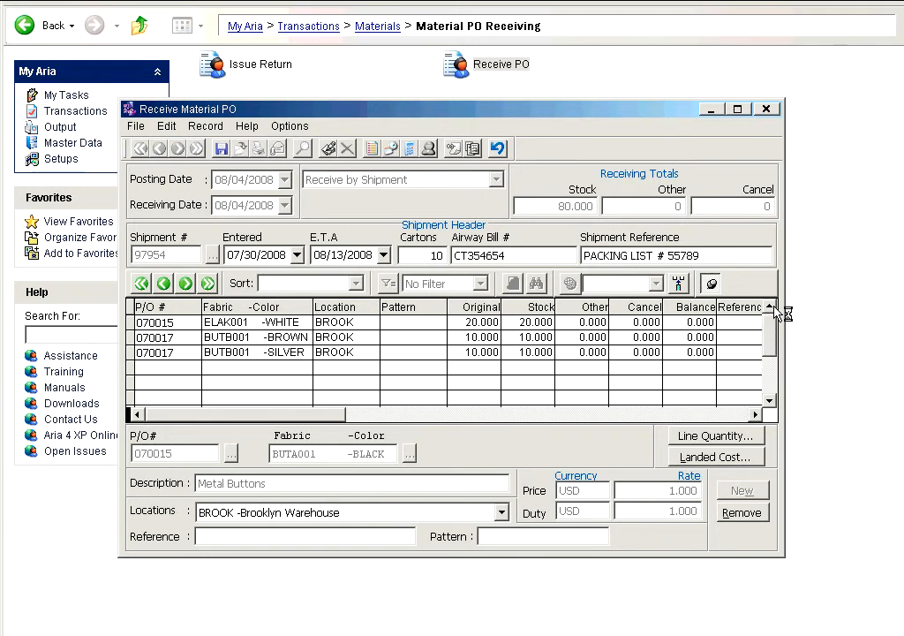
{"action": "left_click", "coordinate": [484, 324]}
{"action": "left_click", "coordinate": [533, 323]}
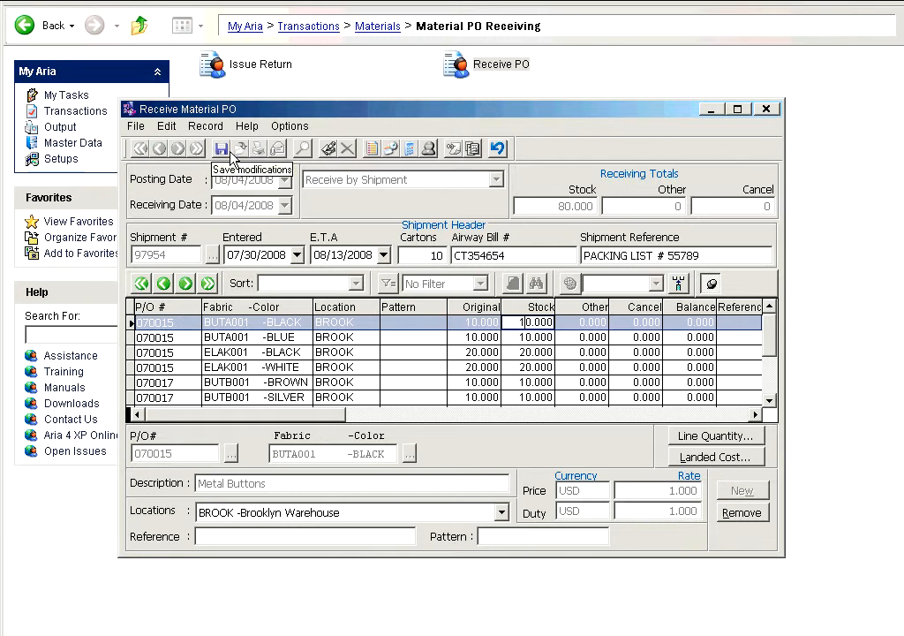
Step: Set the 1st Quality quantity to 8 in the line quantities of the BUTB001-BROWN shipment line
{"action": "left_click", "coordinate": [262, 382]}
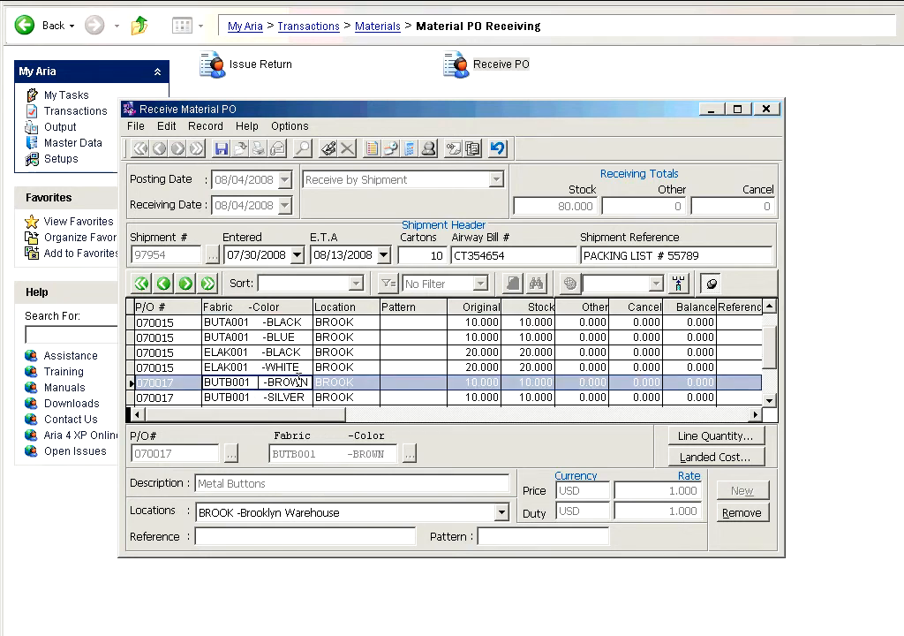
{"action": "left_click", "coordinate": [730, 436]}
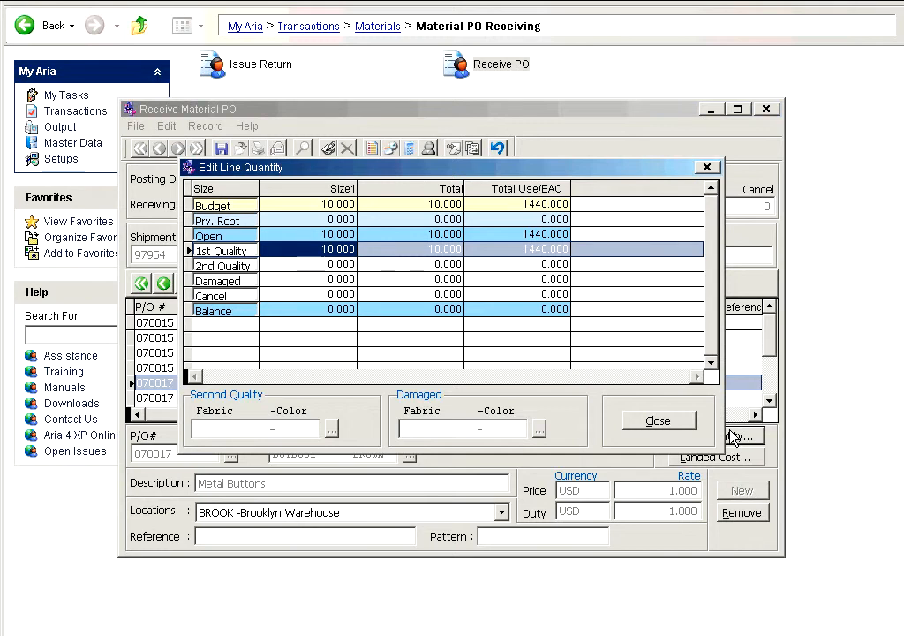
{"action": "left_click", "coordinate": [312, 254]}
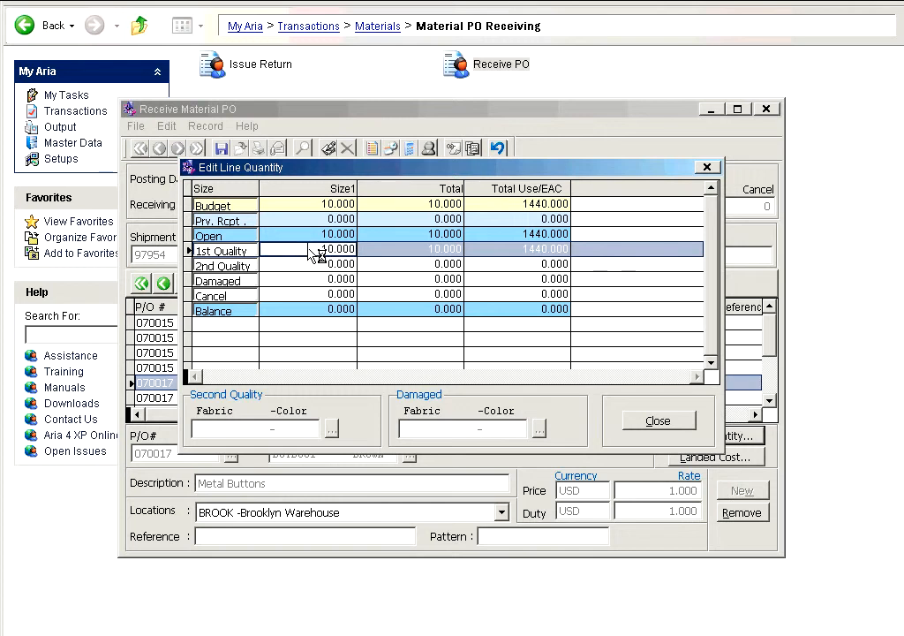
{"action": "type", "text": "8"}
{"action": "key", "text": "Return"}
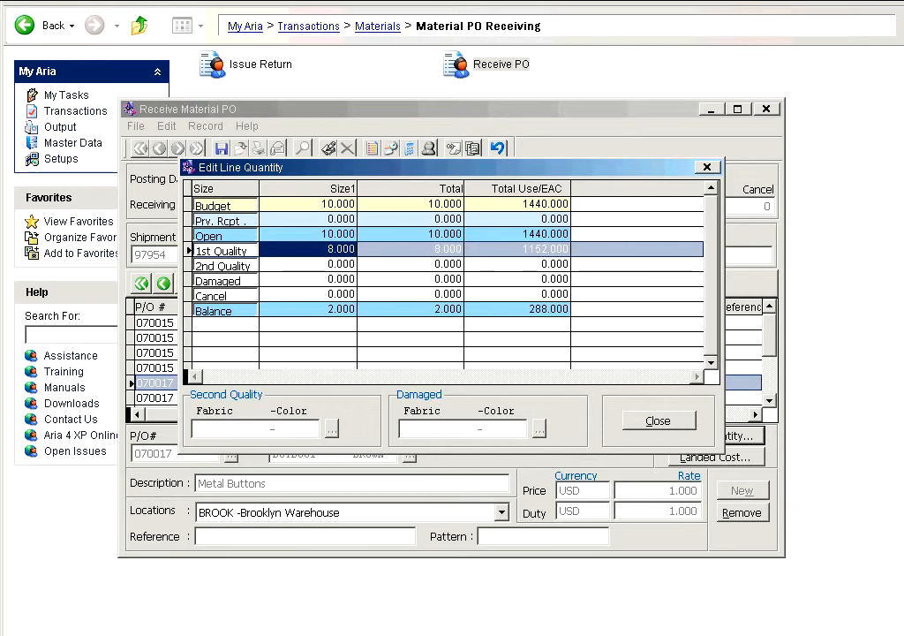
Step: Set the Cancel quantity of the BUTB001-BROWN line to 2 and close the line quantities
{"action": "left_click", "coordinate": [307, 308]}
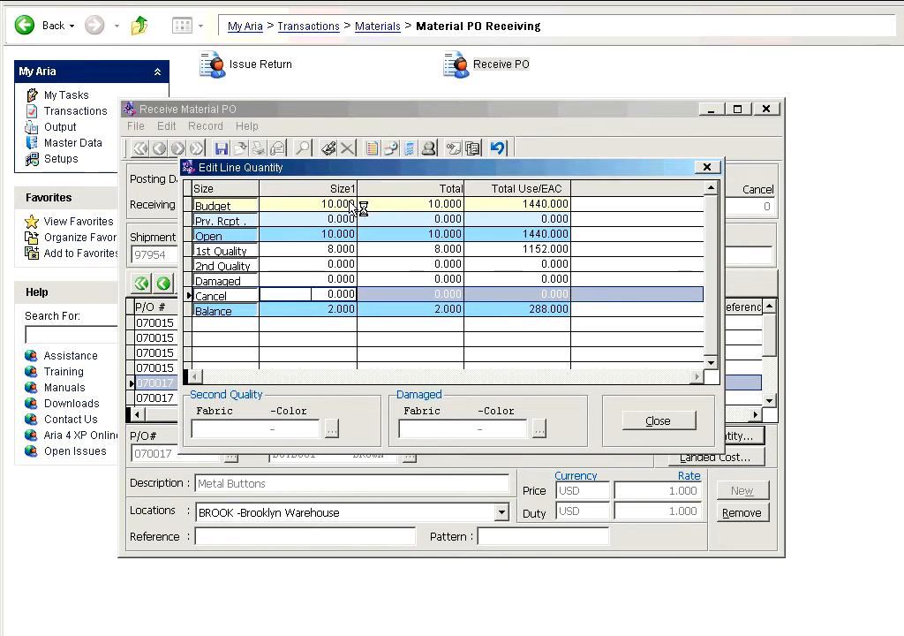
{"action": "type", "text": "2"}
{"action": "key", "text": "Return"}
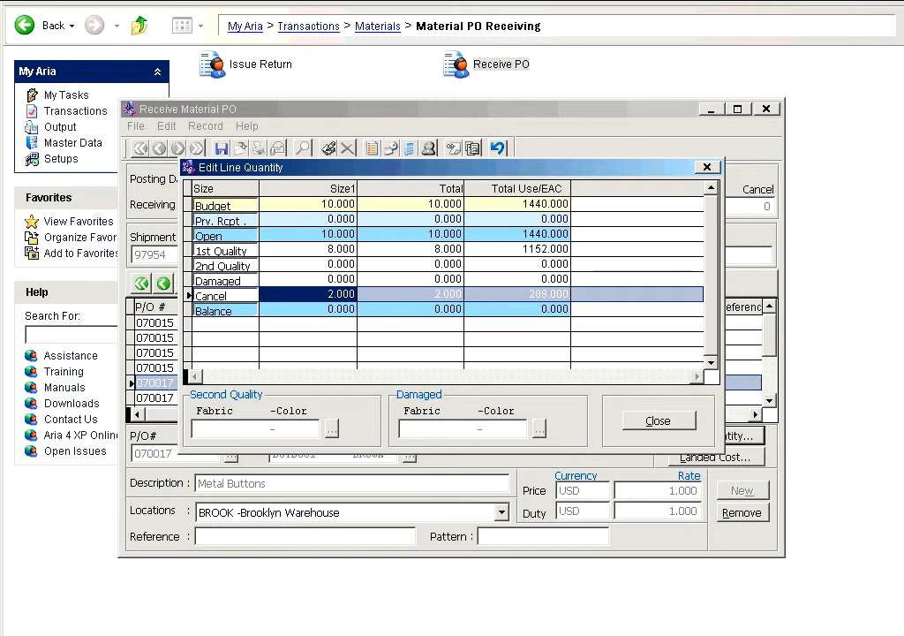
{"action": "left_click", "coordinate": [315, 266]}
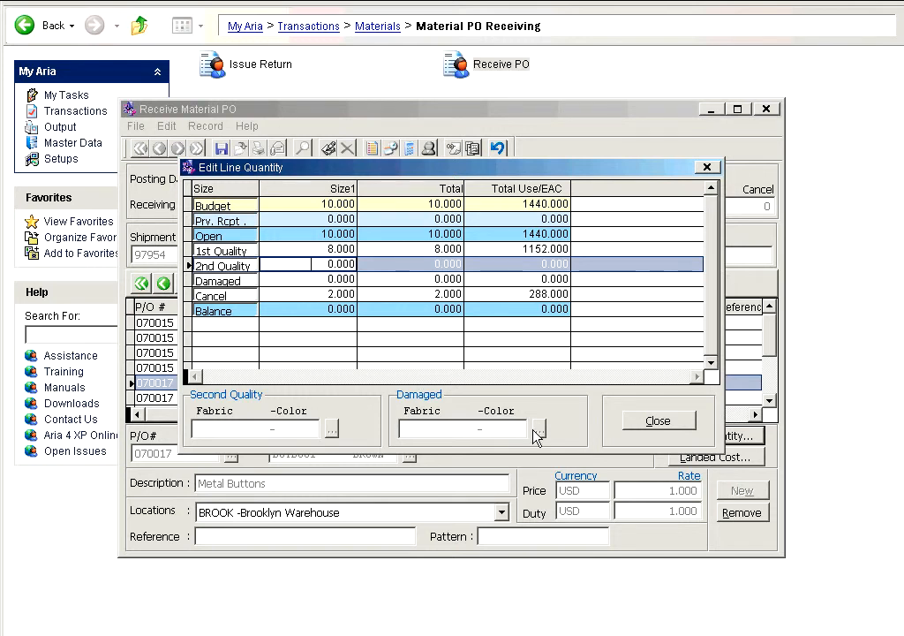
{"action": "left_click", "coordinate": [671, 423]}
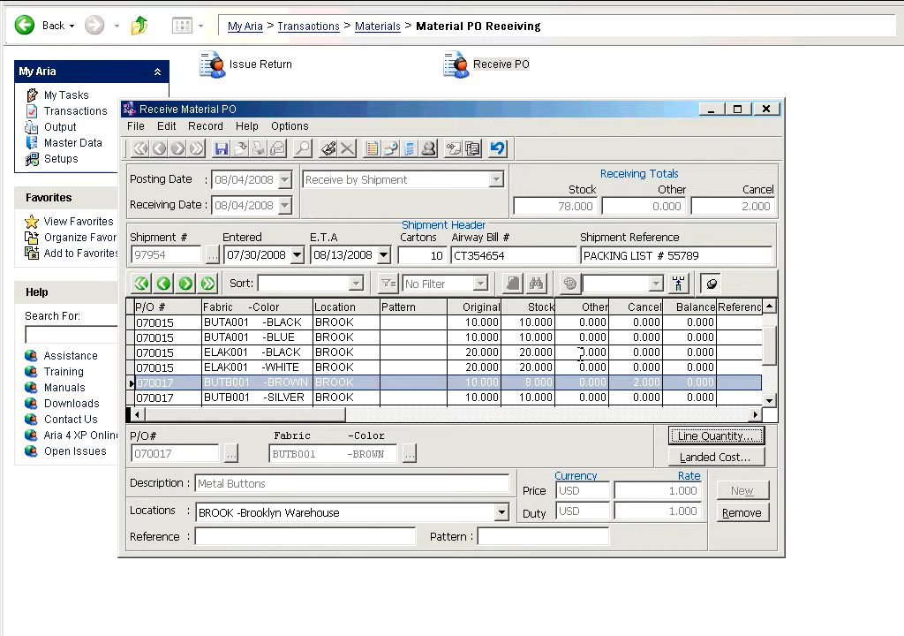
Step: Examine the P/O line landed cost of the BUTA001-BLUE line, close it, and recheck the stock quantities
{"action": "left_click", "coordinate": [402, 353]}
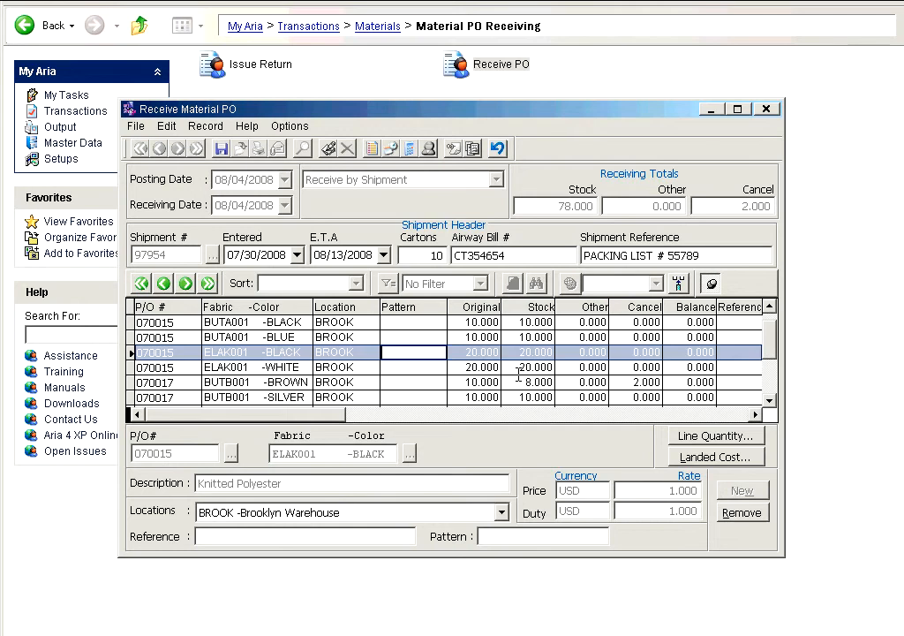
{"action": "left_click", "coordinate": [529, 382]}
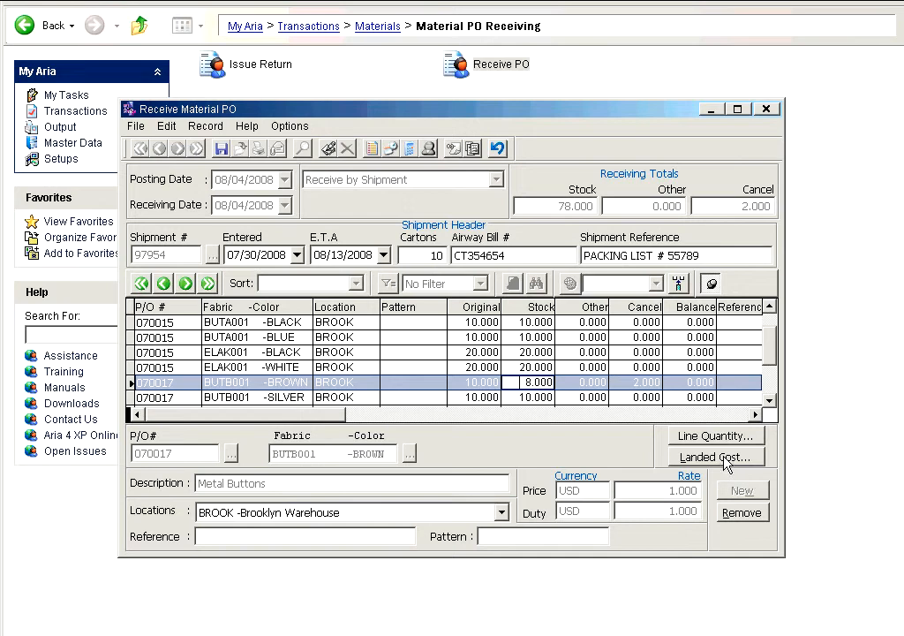
{"action": "left_click", "coordinate": [543, 337]}
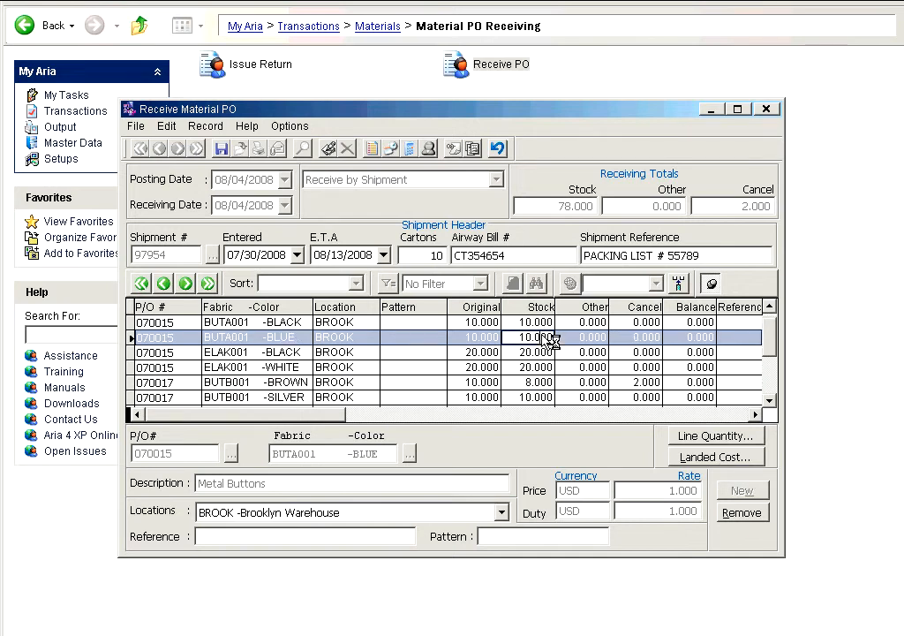
{"action": "left_click", "coordinate": [718, 457]}
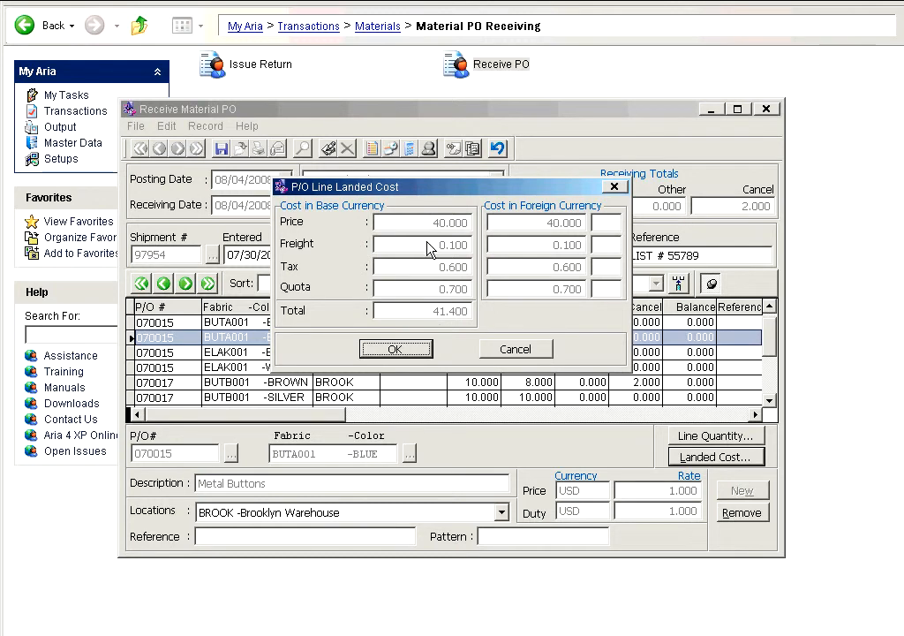
{"action": "left_click", "coordinate": [420, 350]}
{"action": "left_click", "coordinate": [527, 351]}
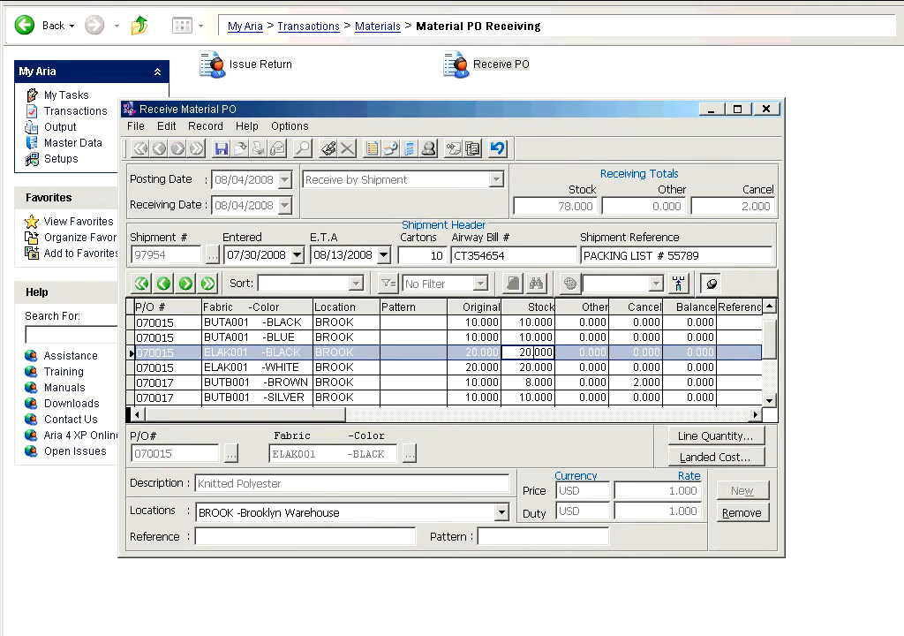
{"action": "left_click", "coordinate": [543, 382]}
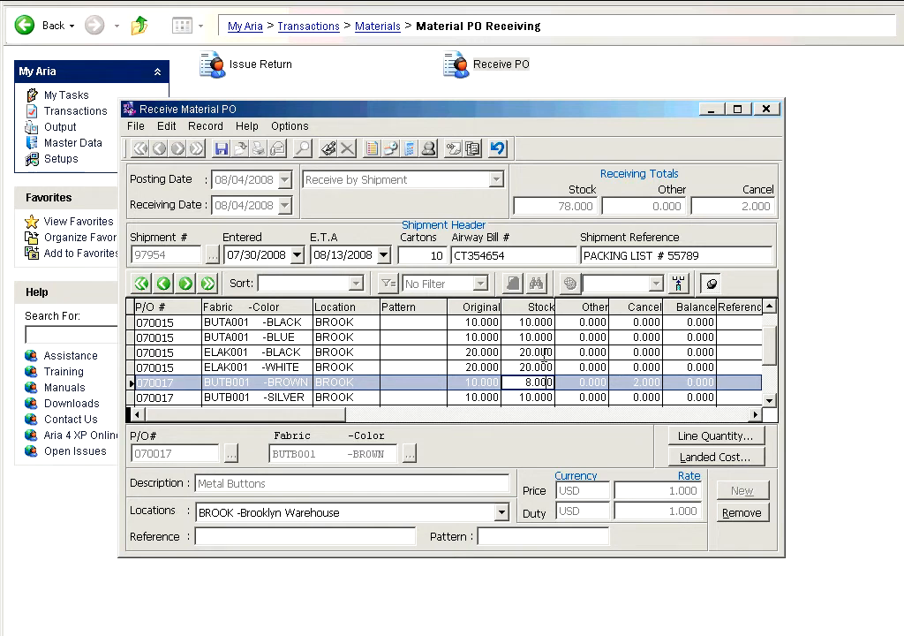
Step: Preview the receipts log for the shipment and post all its receiving transactions
{"action": "left_click", "coordinate": [222, 149]}
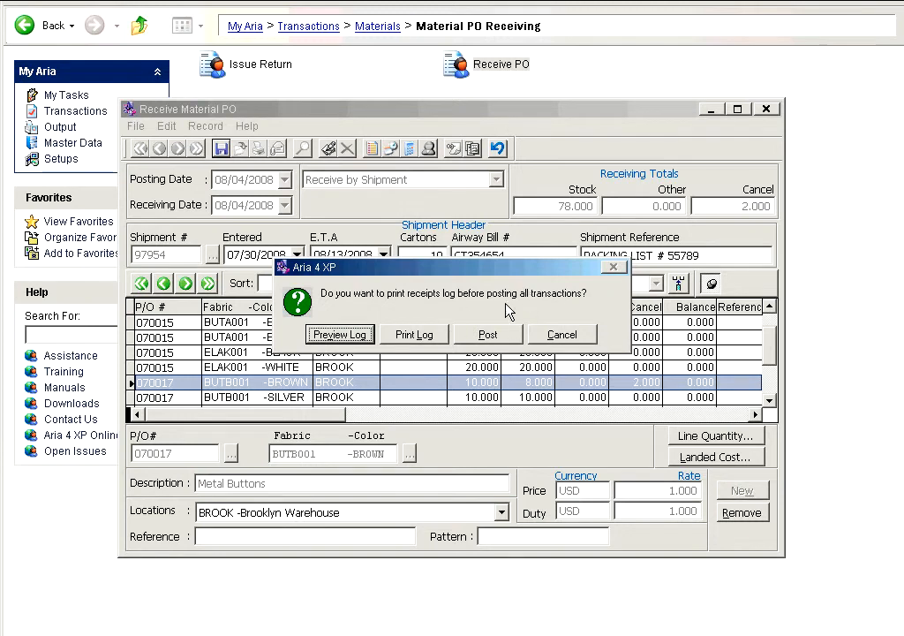
{"action": "left_click", "coordinate": [350, 333]}
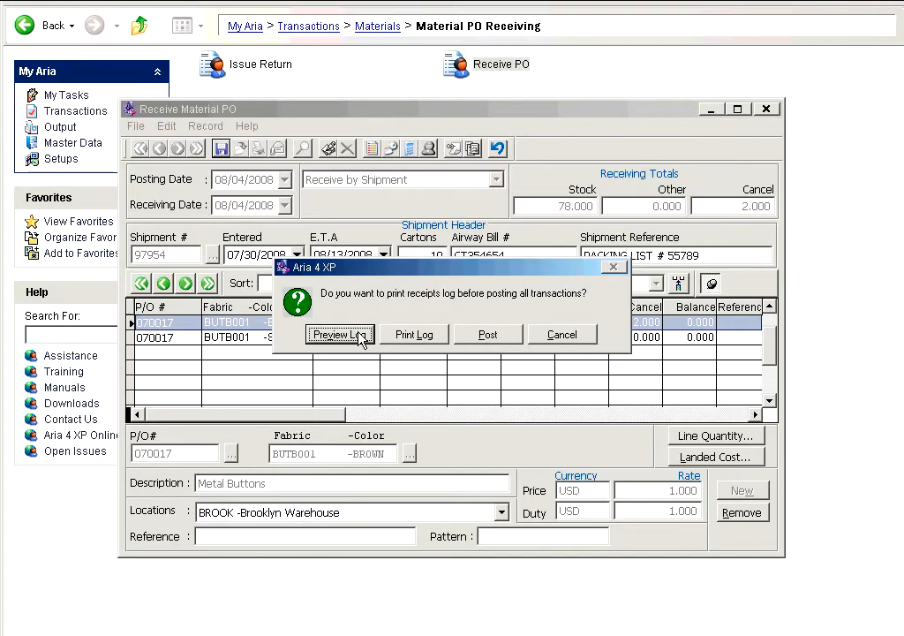
{"action": "left_click", "coordinate": [487, 336]}
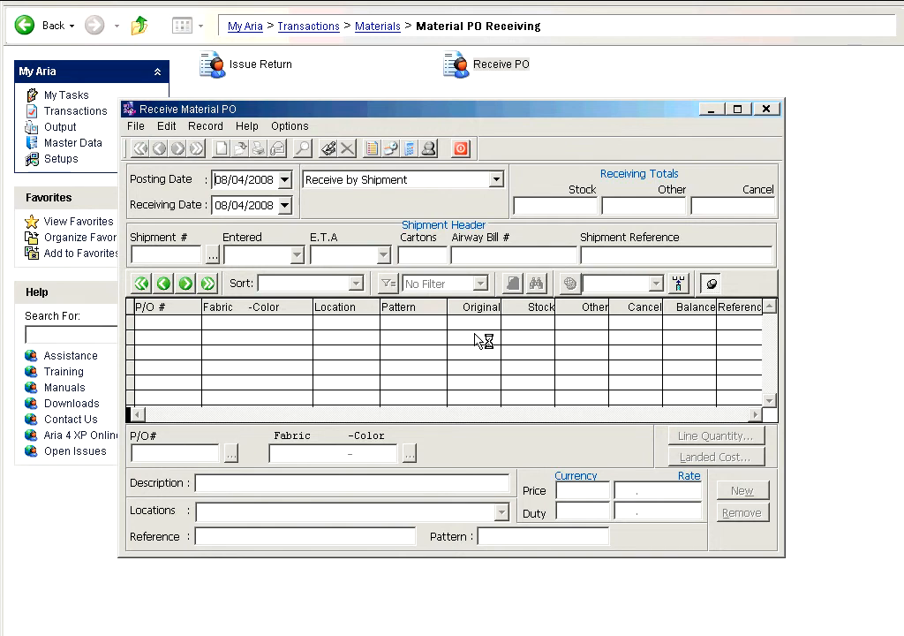
{"action": "key", "text": "Return"}
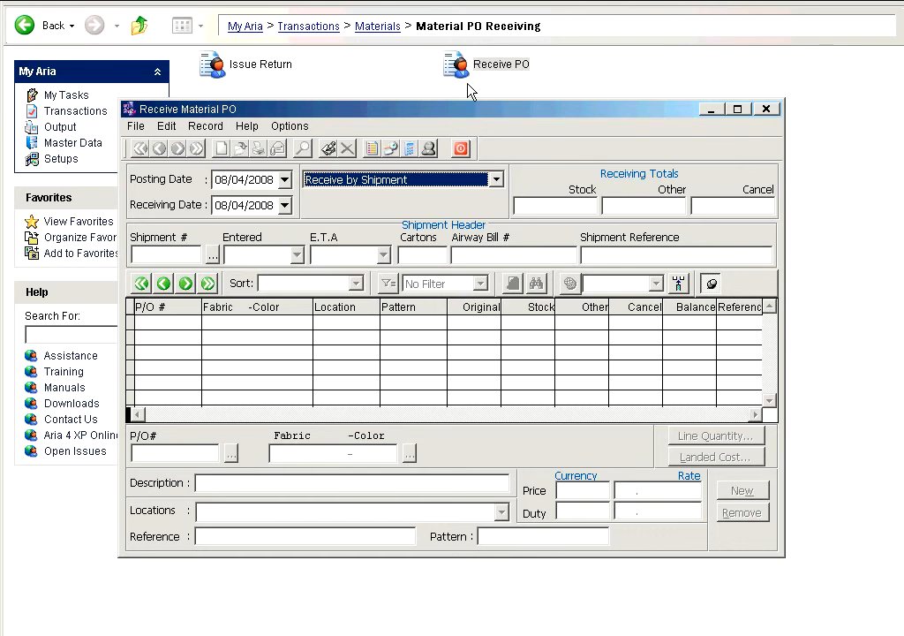
Step: Switch to Receive by P/O and load all lines automatically from the open purchase order entered 07/30/2008
{"action": "left_click", "coordinate": [345, 181]}
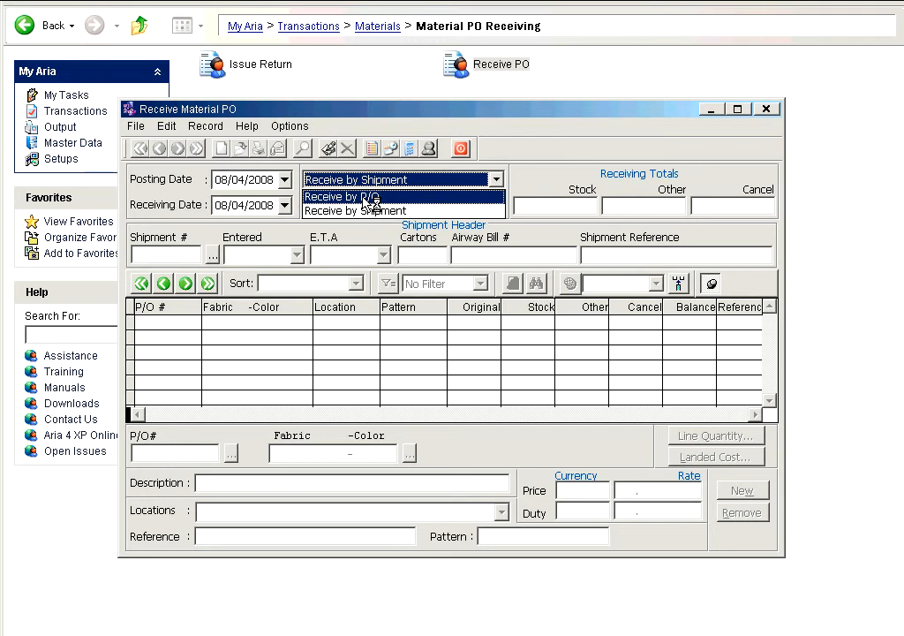
{"action": "left_click", "coordinate": [363, 196]}
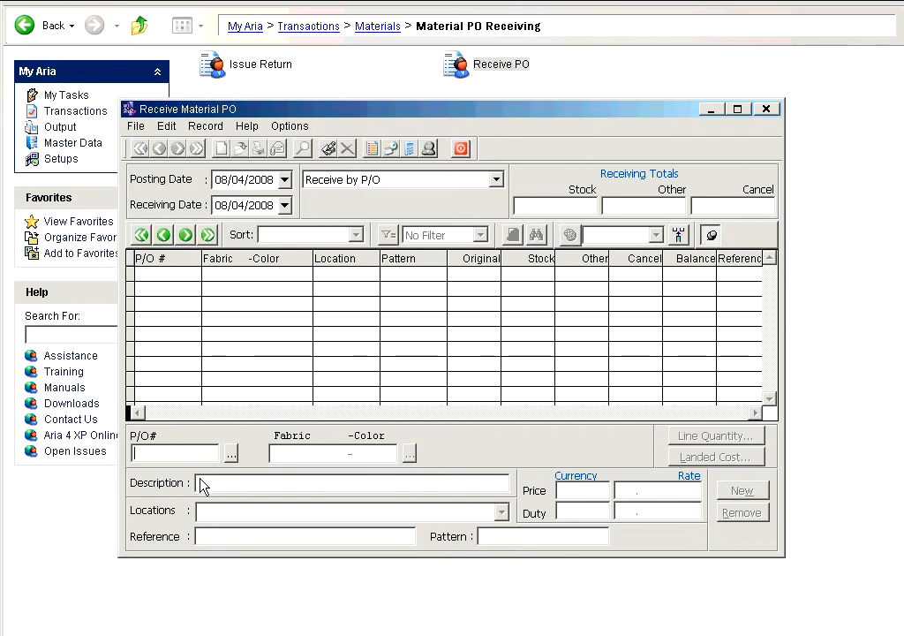
{"action": "left_click_drag", "start_coordinate": [206, 454], "coordinate": [126, 457]}
{"action": "left_click", "coordinate": [231, 454]}
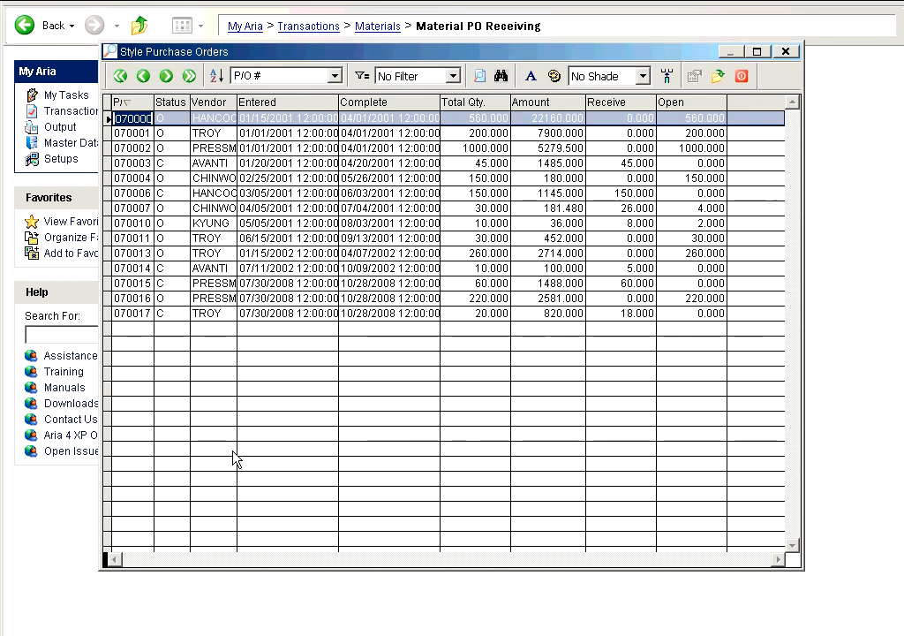
{"action": "left_click", "coordinate": [241, 298]}
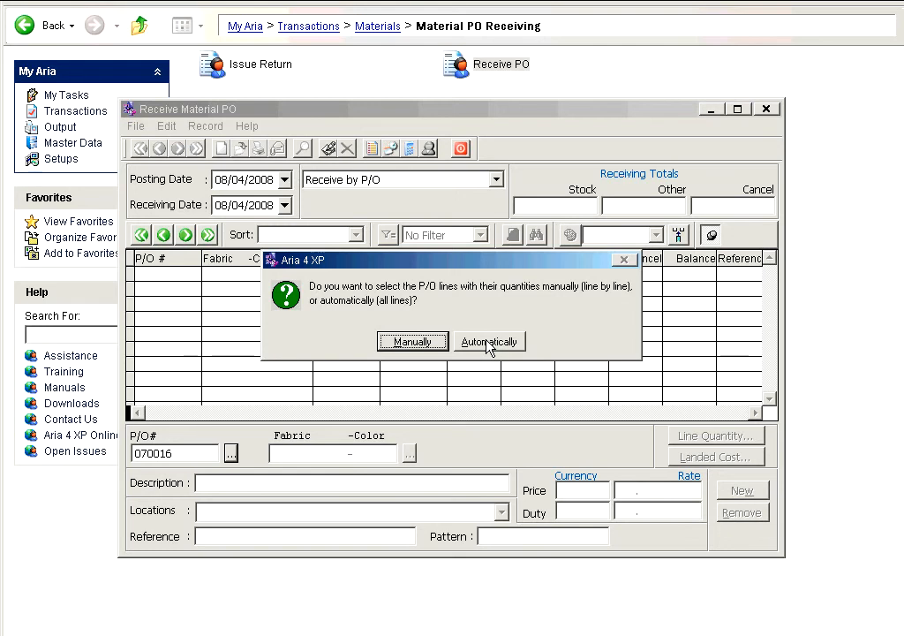
{"action": "left_click", "coordinate": [488, 344]}
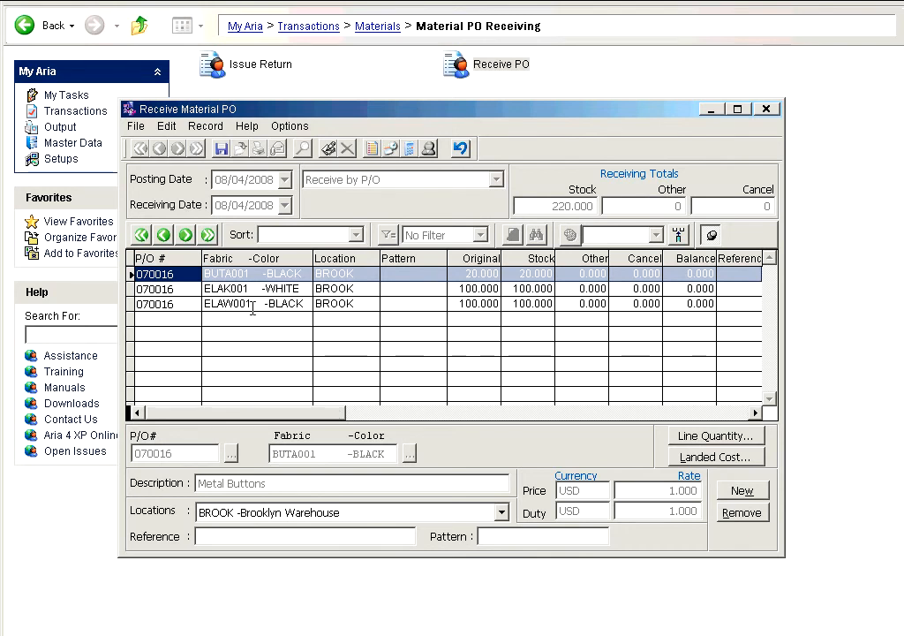
Step: Compare the original and stock quantities of the BUTA001-BLACK and ELAK001-WHITE lines, and discard the automatically loaded receipt
{"action": "left_click", "coordinate": [528, 274]}
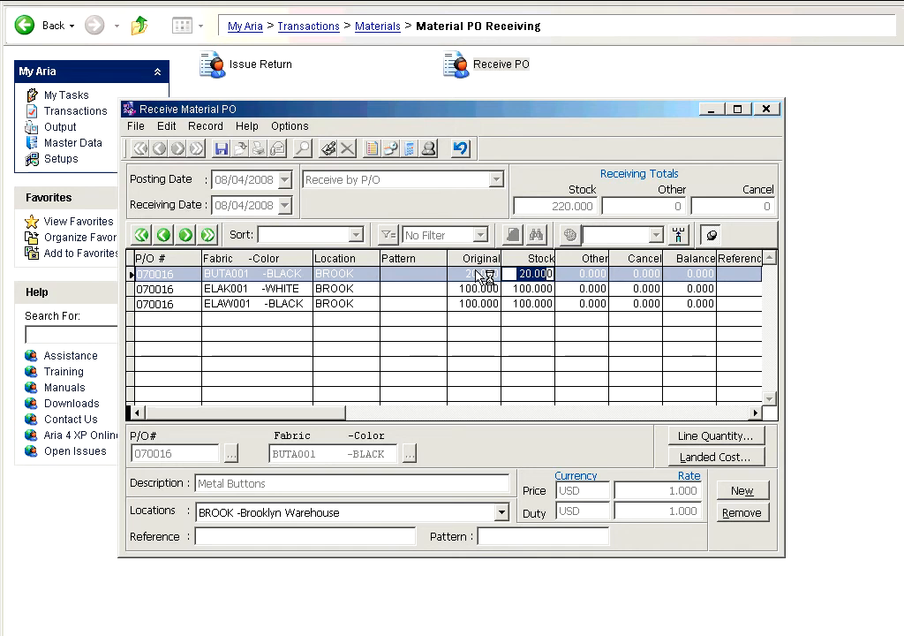
{"action": "left_click", "coordinate": [470, 275]}
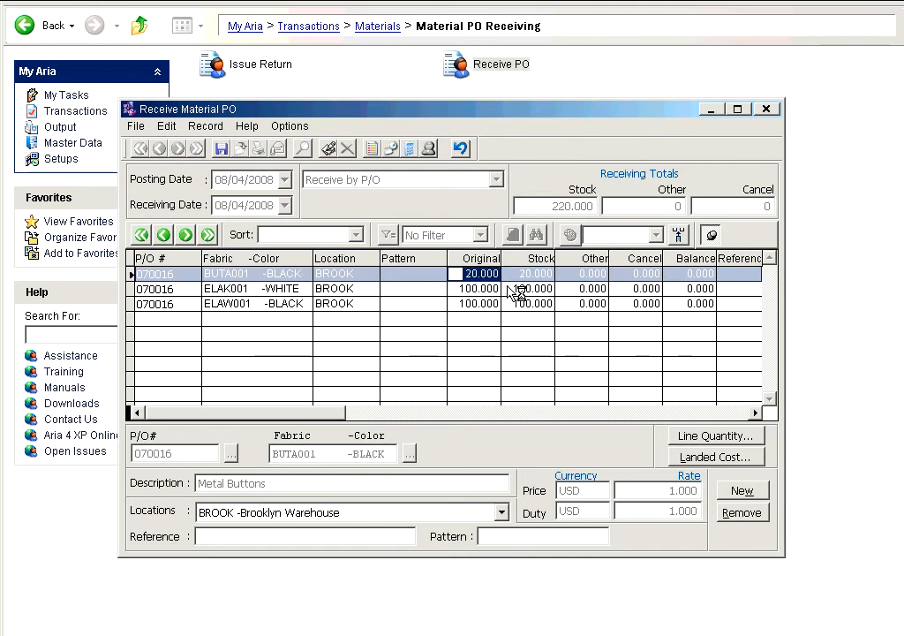
{"action": "left_click", "coordinate": [468, 290]}
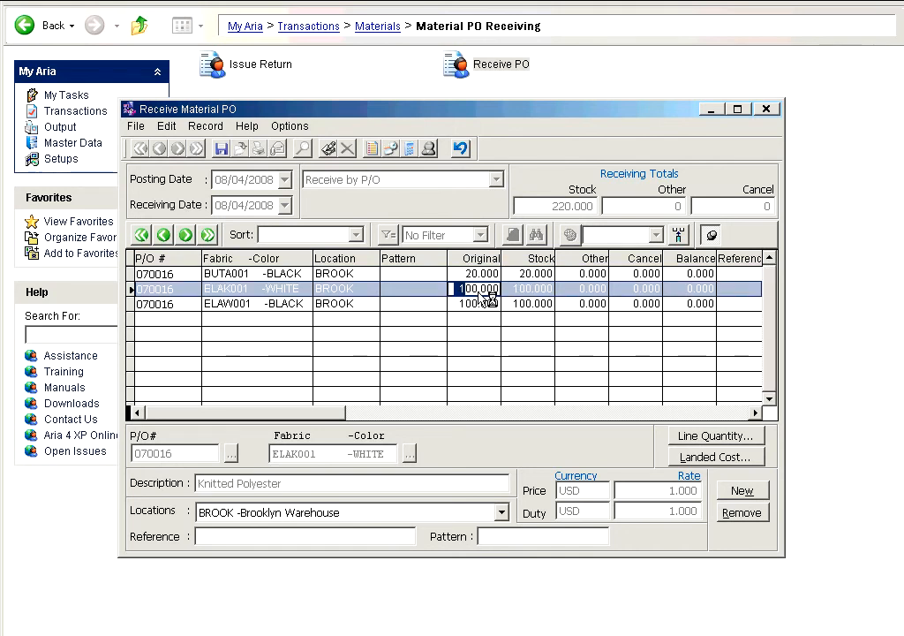
{"action": "left_click", "coordinate": [534, 291]}
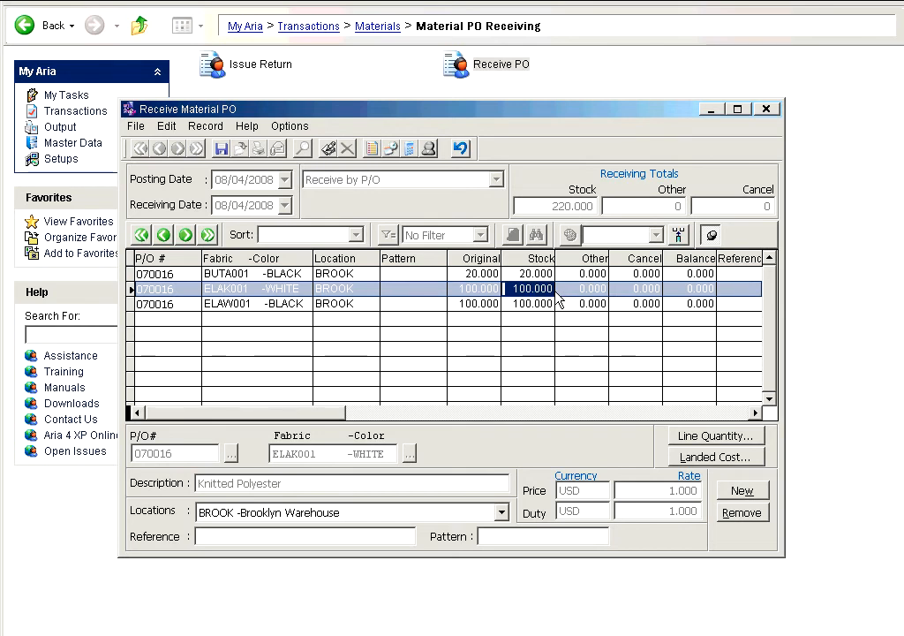
{"action": "left_click", "coordinate": [461, 148]}
{"action": "left_click", "coordinate": [431, 360]}
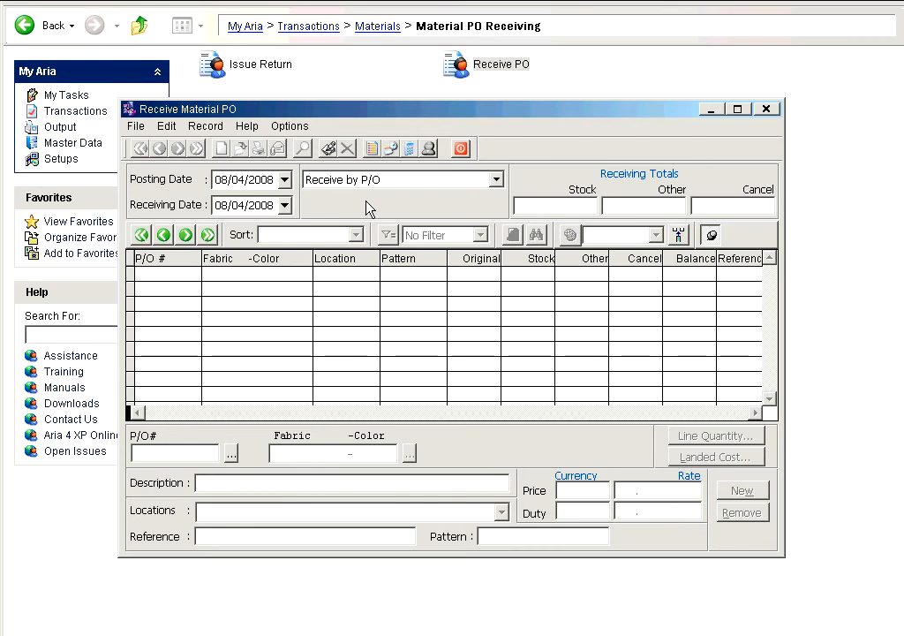
Step: Choose Receive by P/O and manually load only the ELAK001-WHITE line from the open PRESSM purchase order entered 07/30/2008
{"action": "left_click", "coordinate": [322, 180]}
{"action": "left_click", "coordinate": [364, 196]}
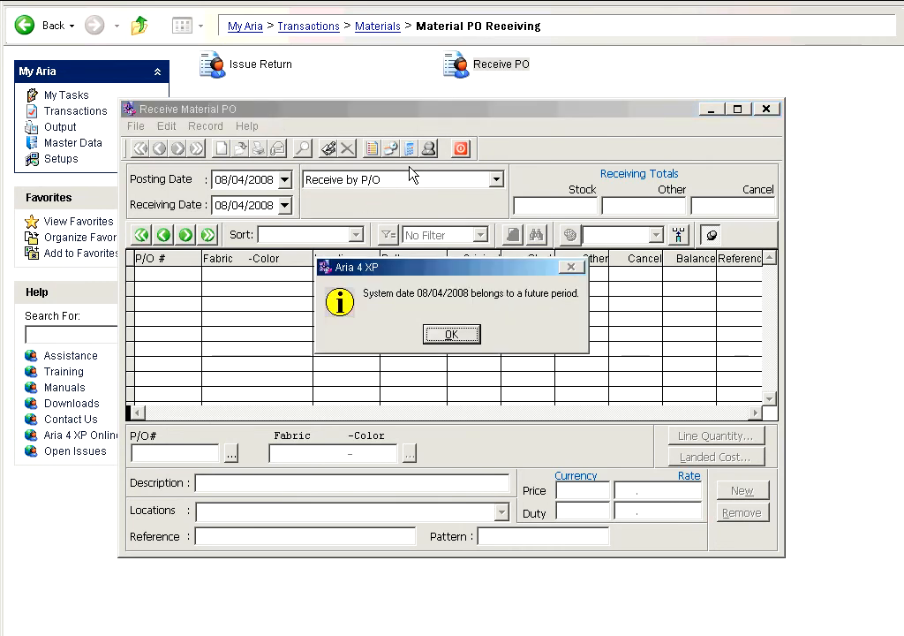
{"action": "key", "text": "Return"}
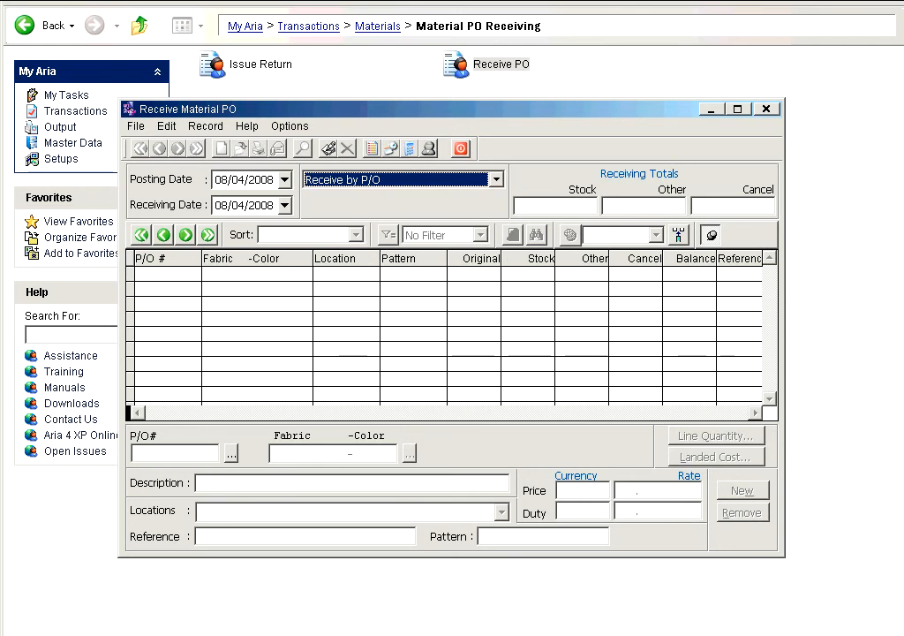
{"action": "left_click", "coordinate": [232, 453]}
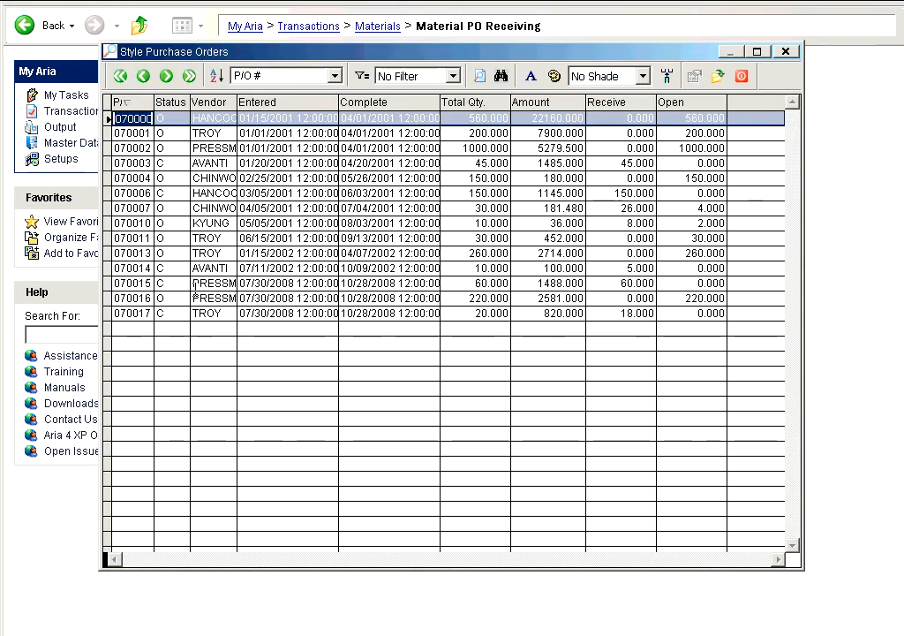
{"action": "left_click", "coordinate": [196, 298]}
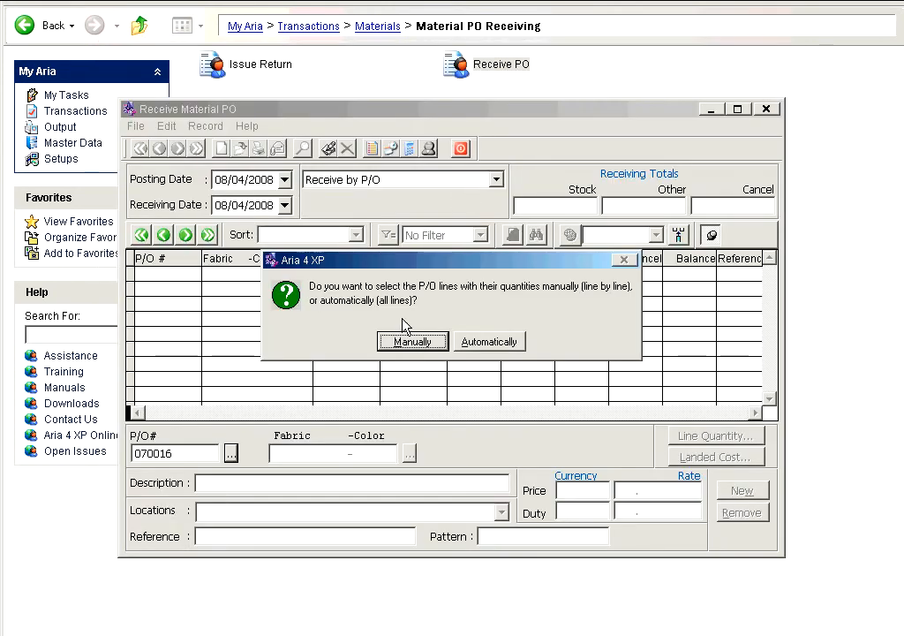
{"action": "left_click", "coordinate": [411, 341]}
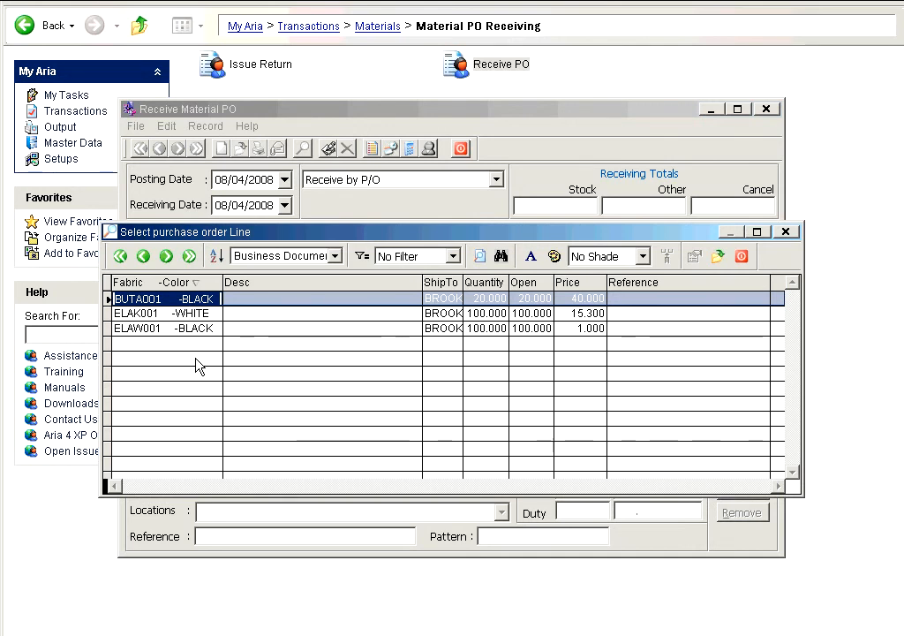
{"action": "left_click", "coordinate": [201, 314]}
{"action": "left_click", "coordinate": [718, 257]}
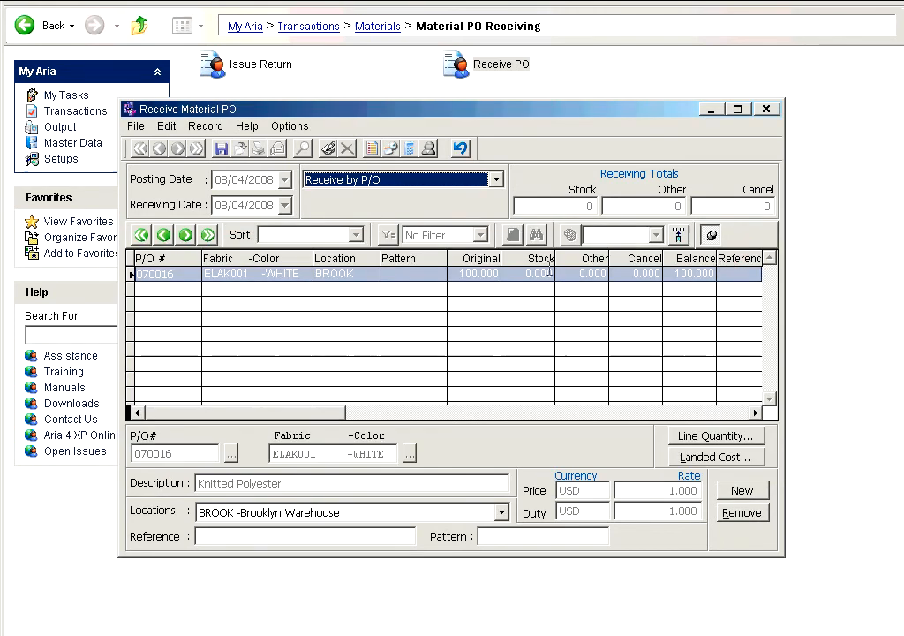
Step: Set the 1st Quality quantity of the ELAK001-WHITE line to 80 and close the line quantities
{"action": "left_click", "coordinate": [525, 275]}
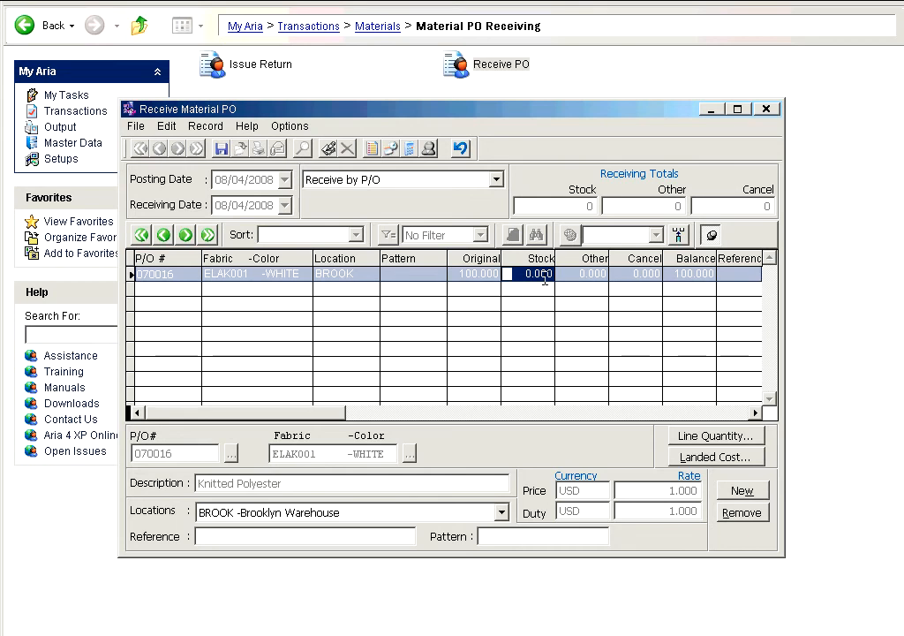
{"action": "left_click", "coordinate": [712, 437]}
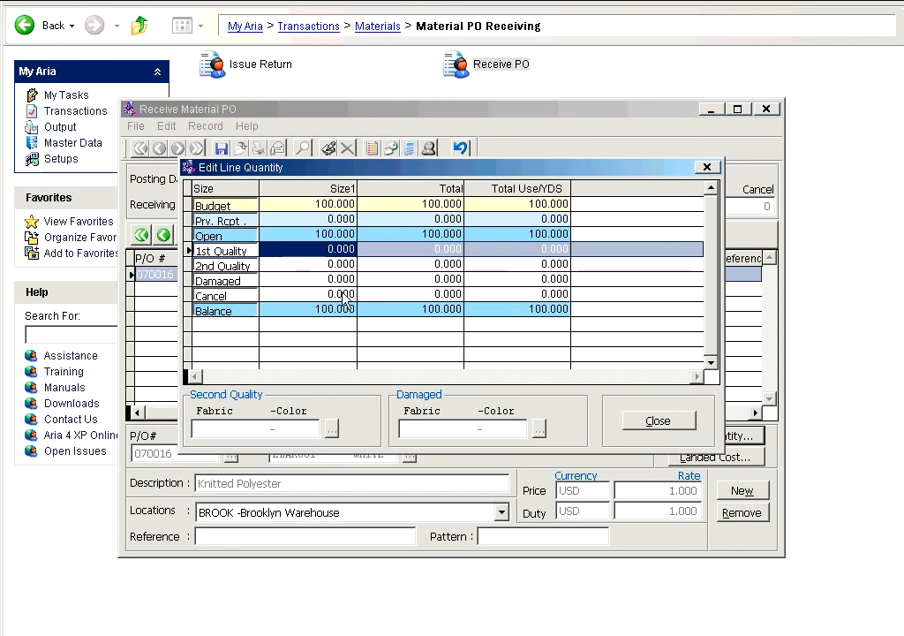
{"action": "left_click", "coordinate": [304, 250]}
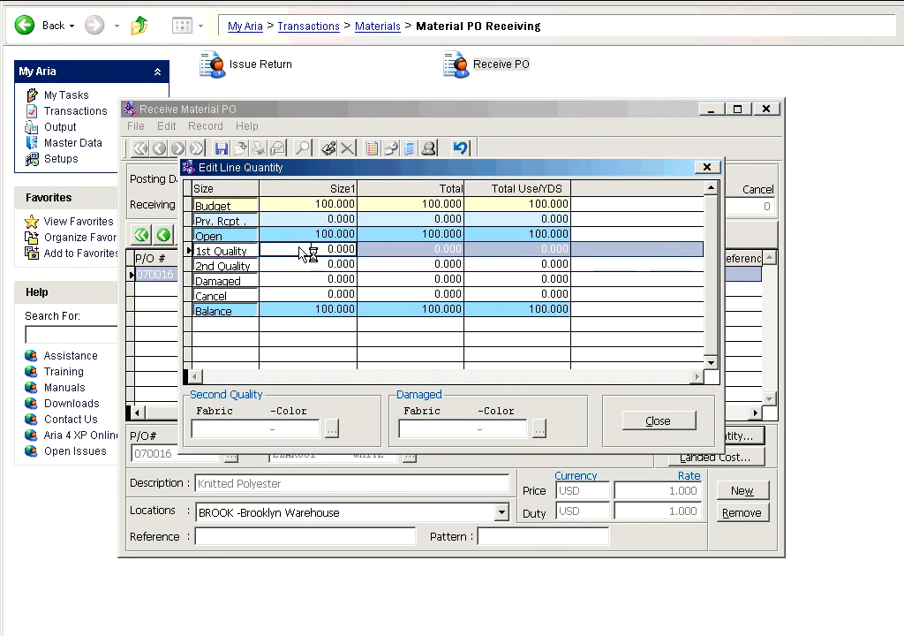
{"action": "type", "text": "80"}
{"action": "key", "text": "Return"}
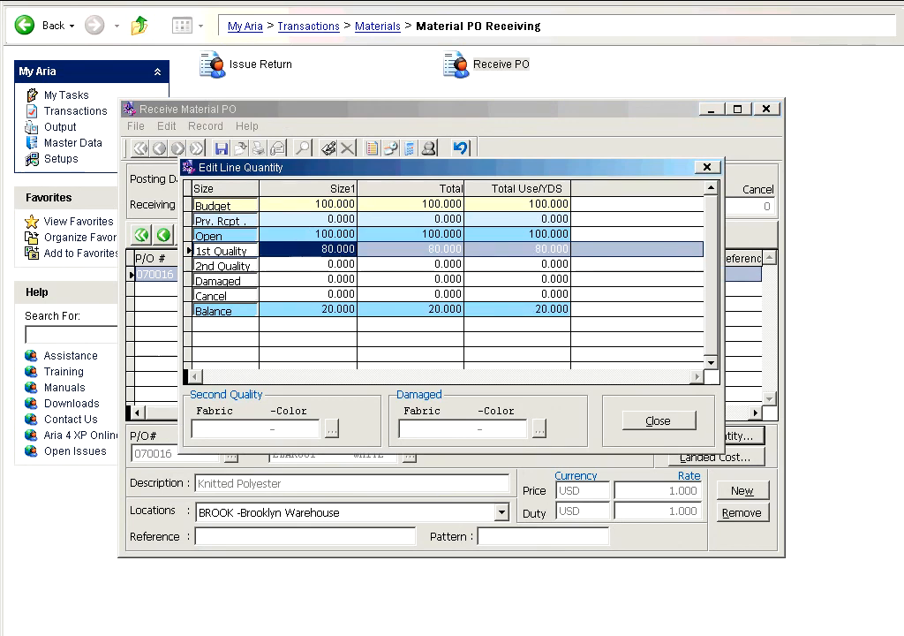
{"action": "left_click", "coordinate": [680, 424]}
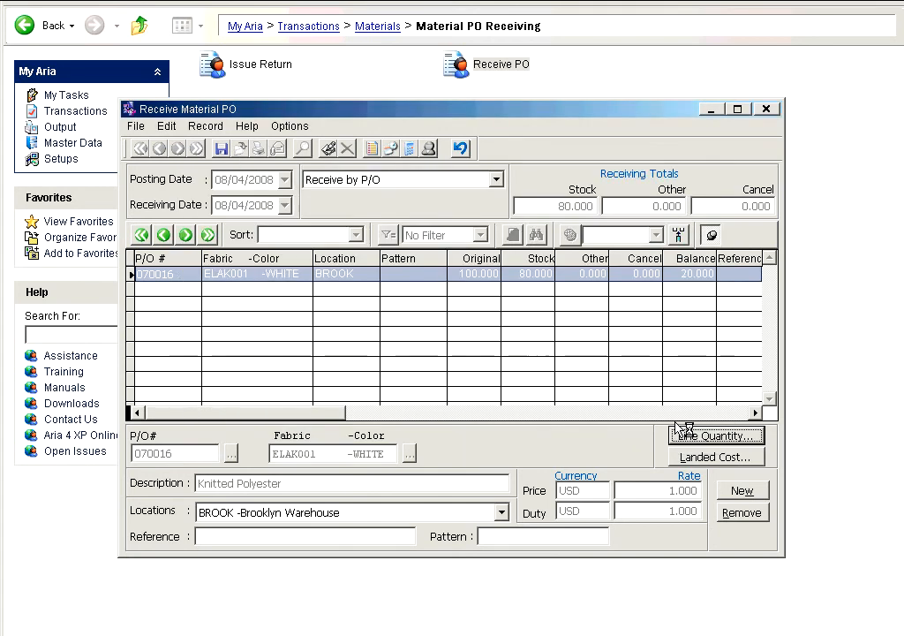
Step: Add the BUTA001-BLACK line from the same purchase order and set its 1st Quality quantity to 20
{"action": "left_click", "coordinate": [742, 491]}
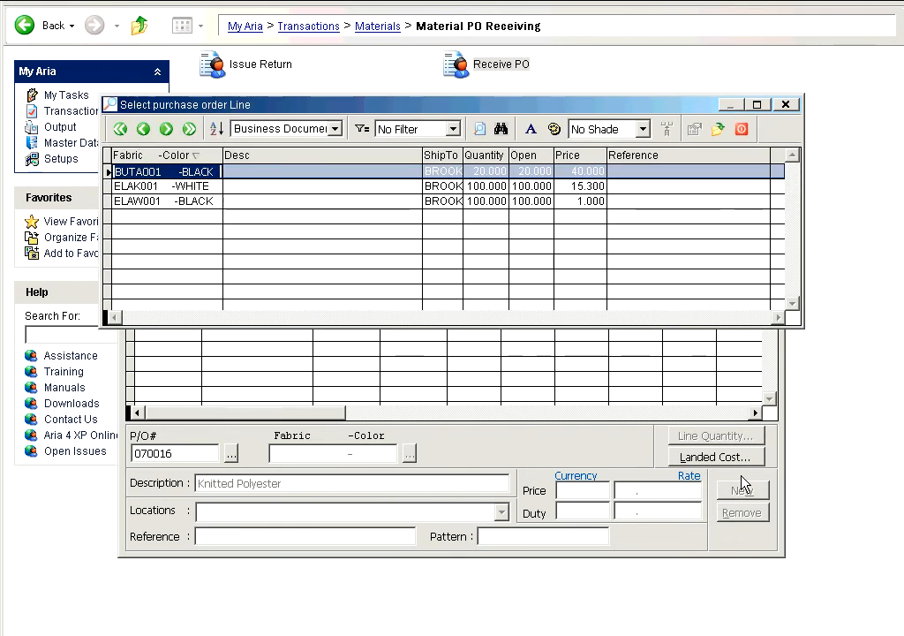
{"action": "key", "text": "Return"}
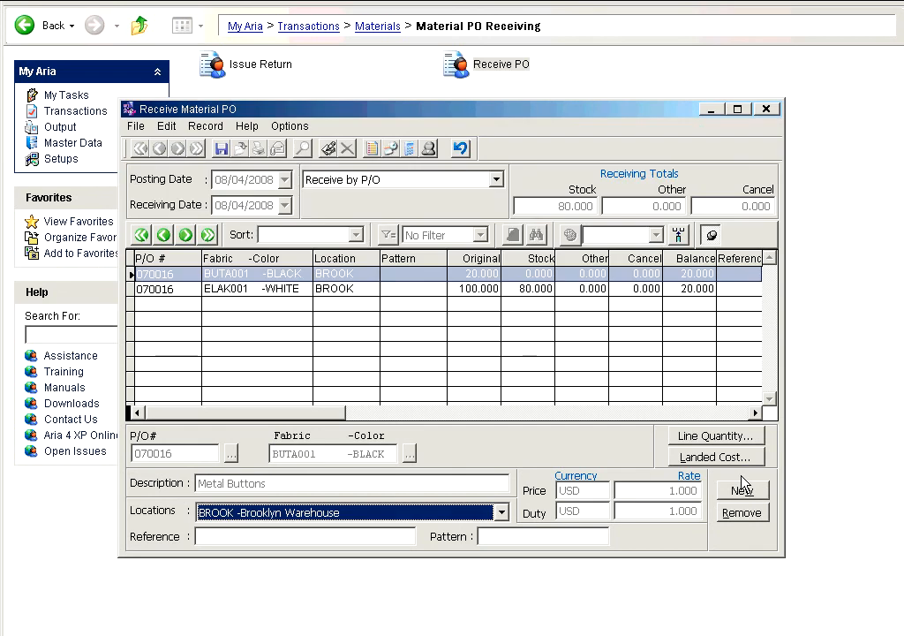
{"action": "left_click", "coordinate": [740, 441]}
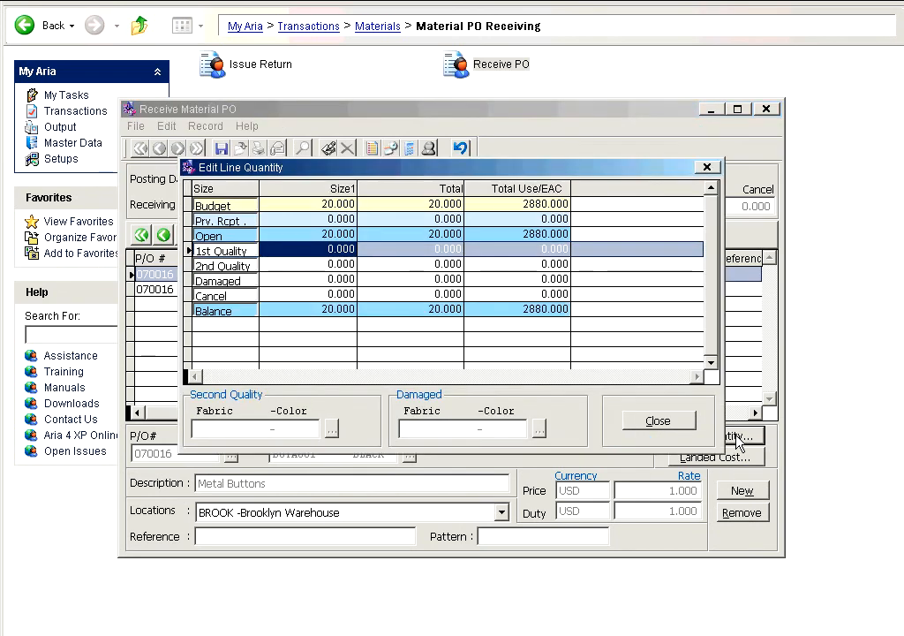
{"action": "left_click", "coordinate": [304, 251]}
{"action": "type", "text": "20"}
{"action": "key", "text": "Return"}
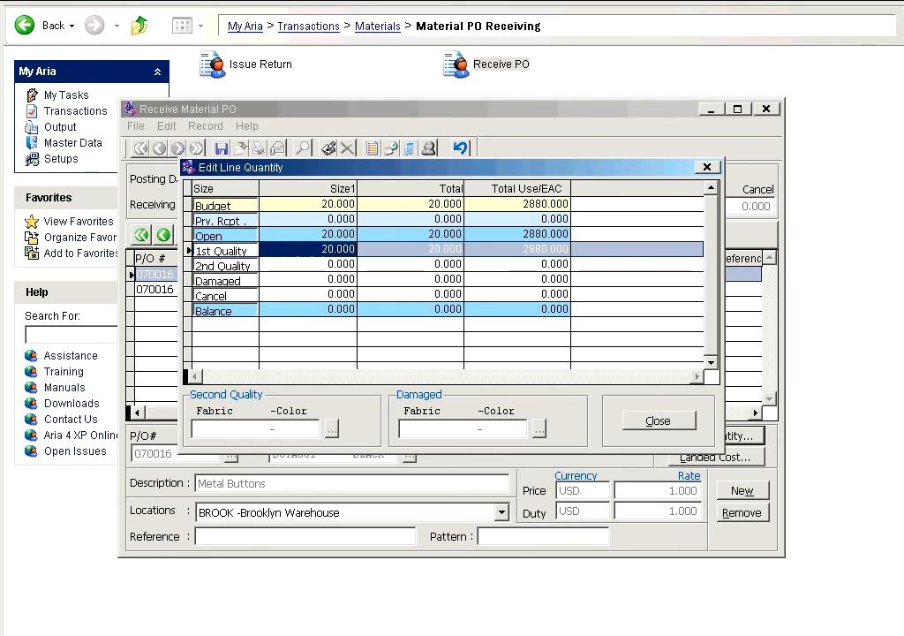
{"action": "left_click", "coordinate": [655, 422]}
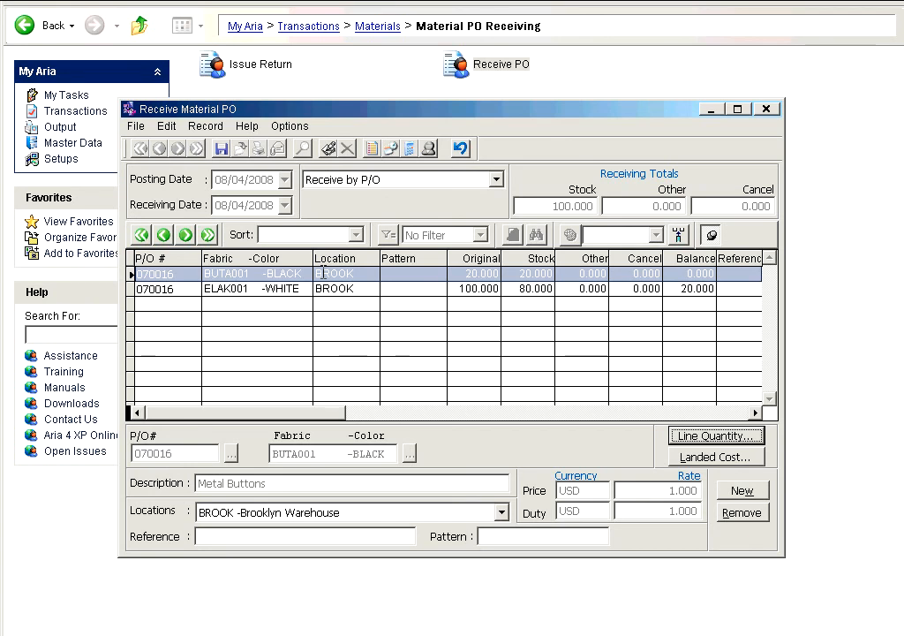
Step: Check the warehouse locations available for the BUTA001-BLACK line, and post all receiving transactions without printing the receipts log
{"action": "left_click", "coordinate": [398, 514]}
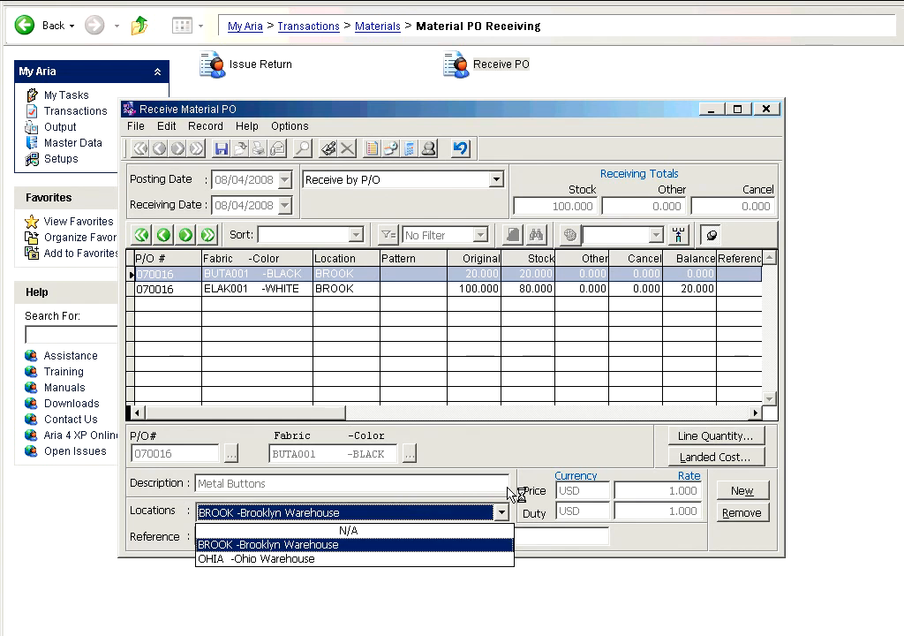
{"action": "left_click", "coordinate": [497, 457]}
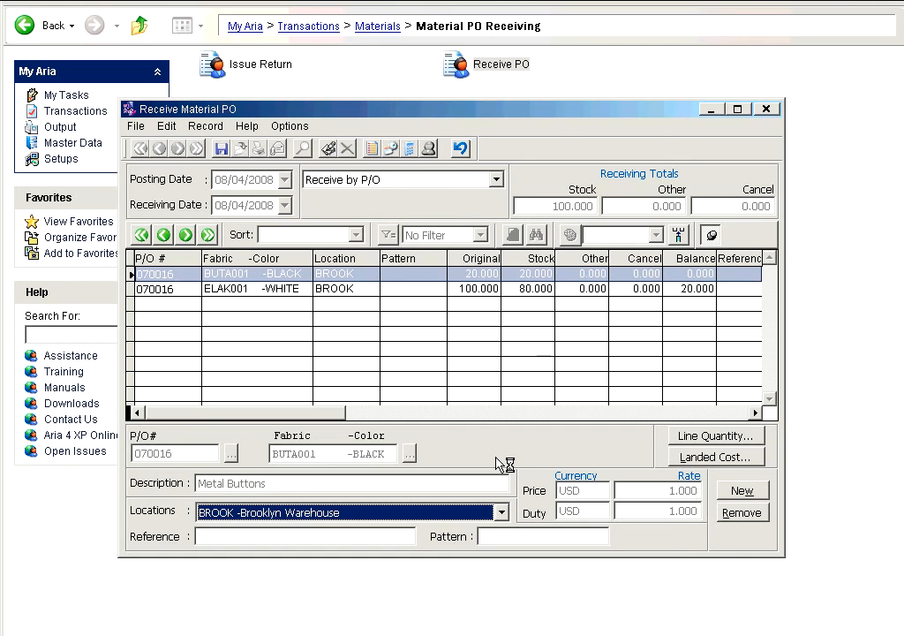
{"action": "left_click", "coordinate": [222, 145]}
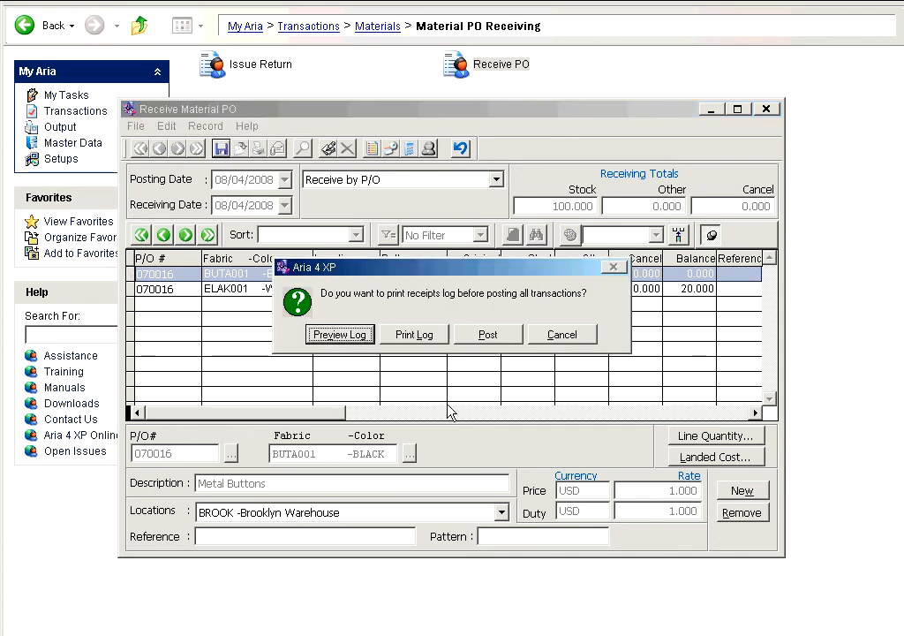
{"action": "left_click", "coordinate": [489, 334]}
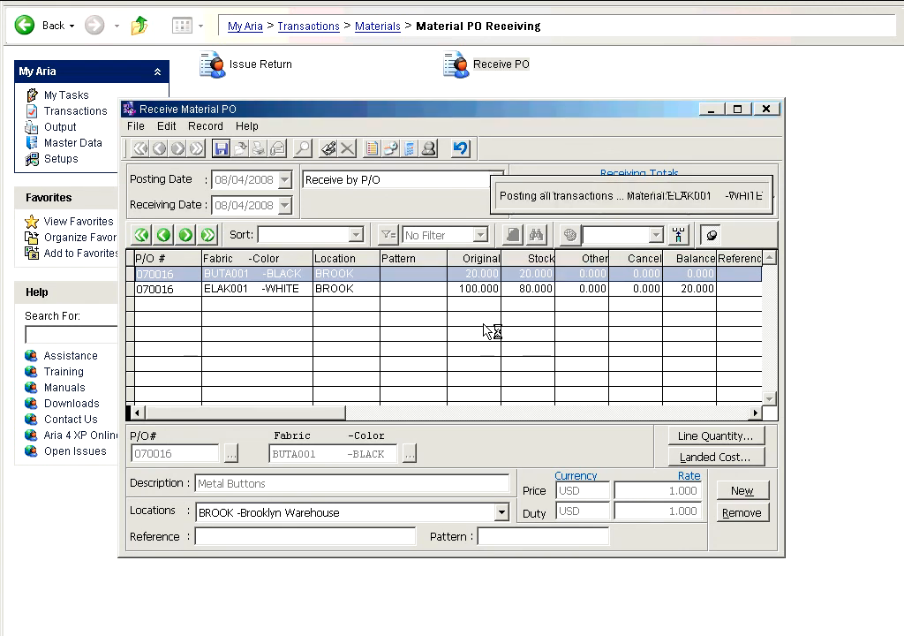